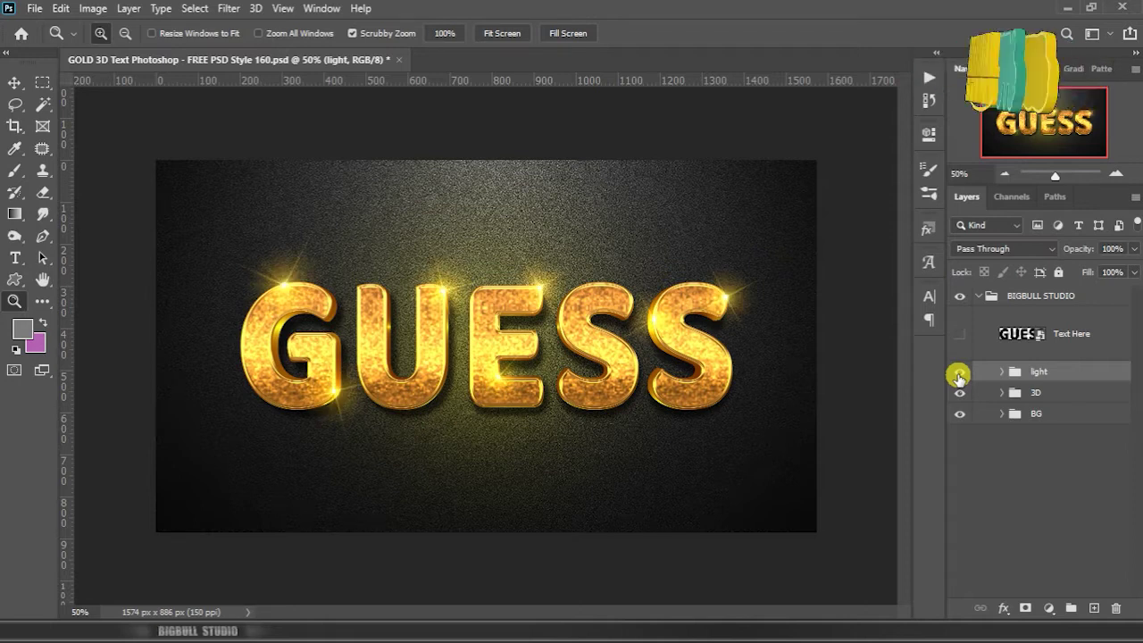
Step: Toggle the light group's visibility to preview its effect, and open the contents of the Text Here smart object for editing
left_click(959, 373)
left_click(959, 375)
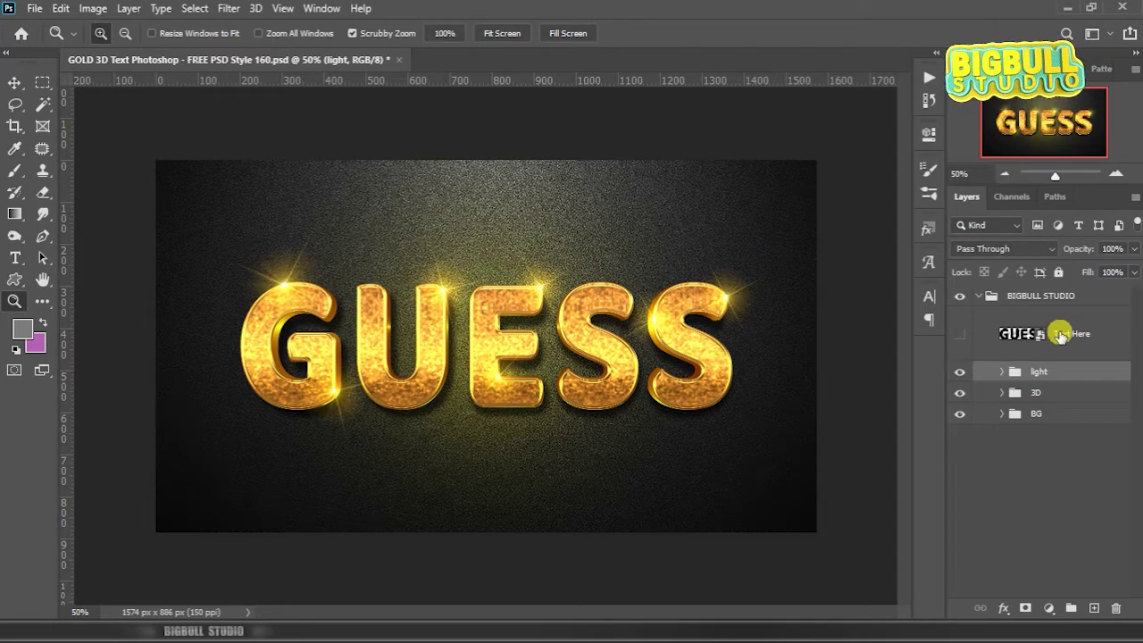
left_click(1059, 333)
right_click(1075, 334)
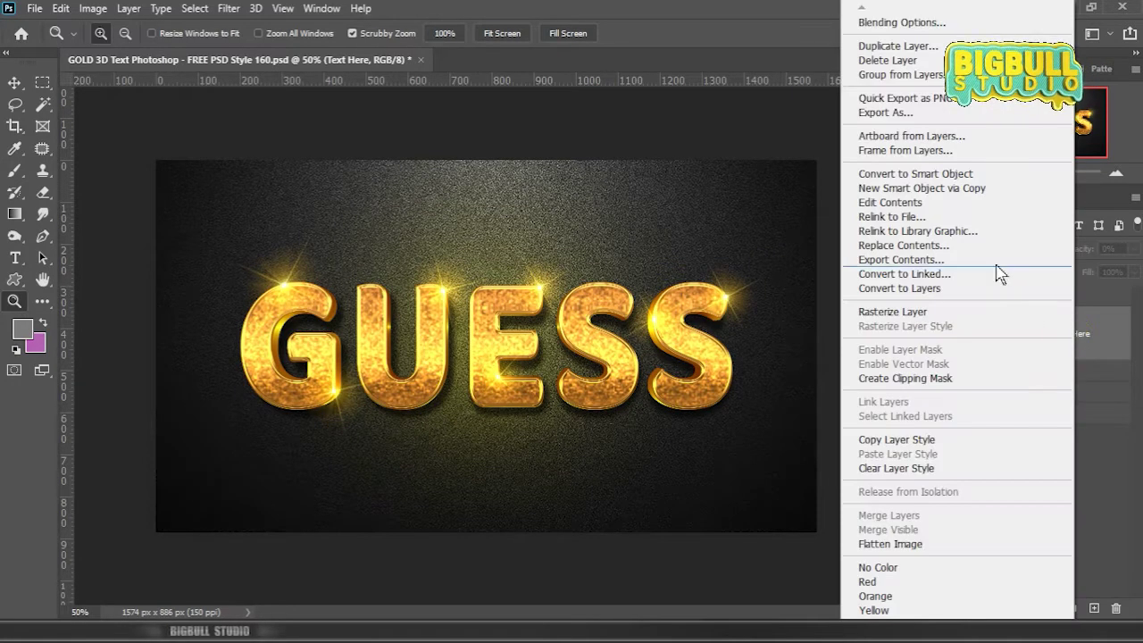
left_click(995, 203)
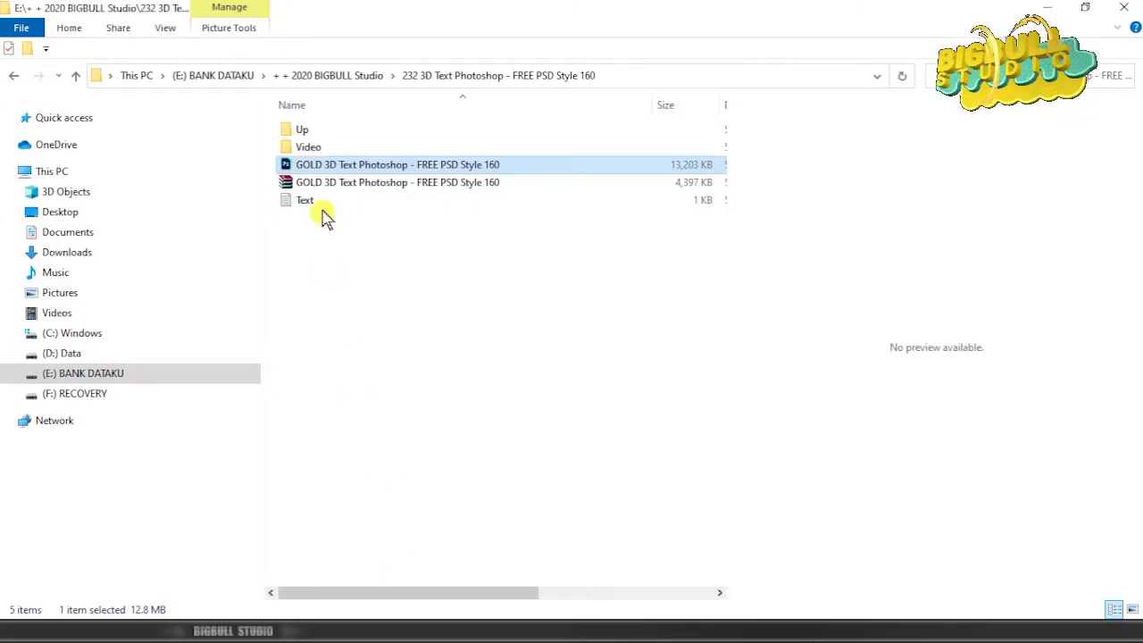
Step: Open the Text file in Notepad, move its window clear of the artwork, and copy the word Digest
left_click(287, 205)
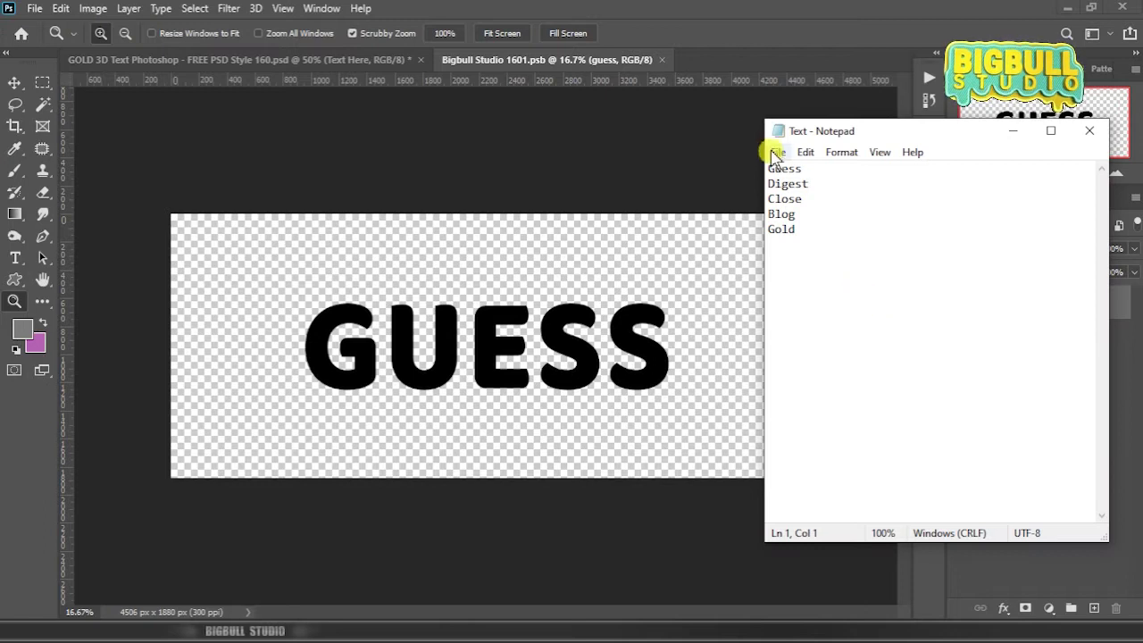
left_click_drag(767, 118, 888, 394)
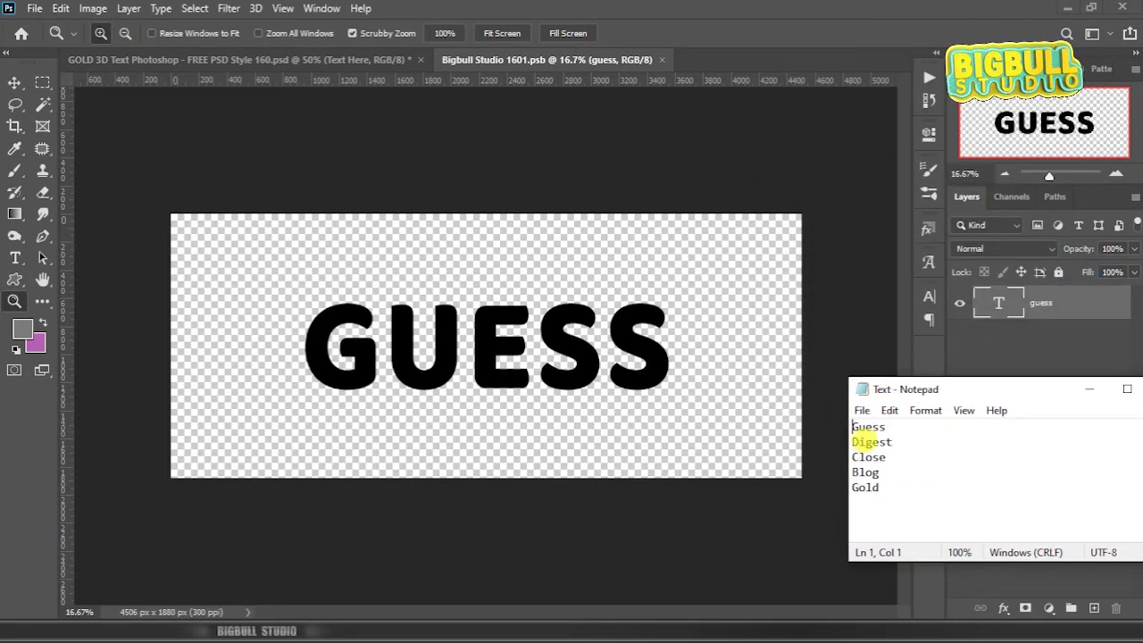
left_click_drag(844, 443, 892, 443)
right_click(884, 444)
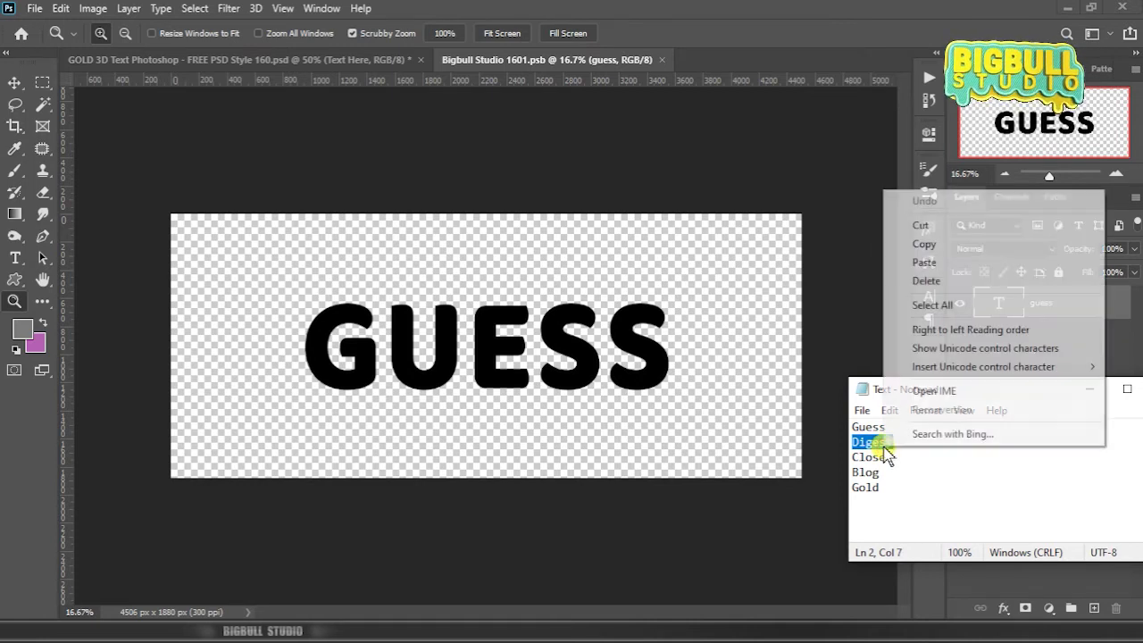
left_click(978, 249)
Step: Replace the guess text in the smart object with the copied word Digest and commit the edit
left_click(998, 303)
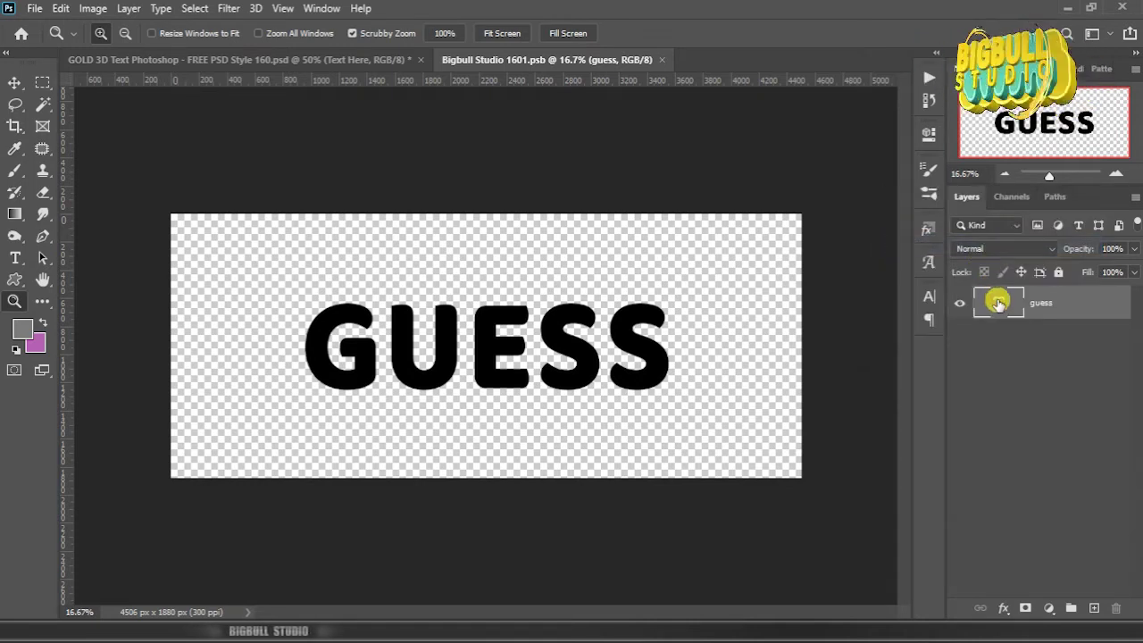
double_click(998, 305)
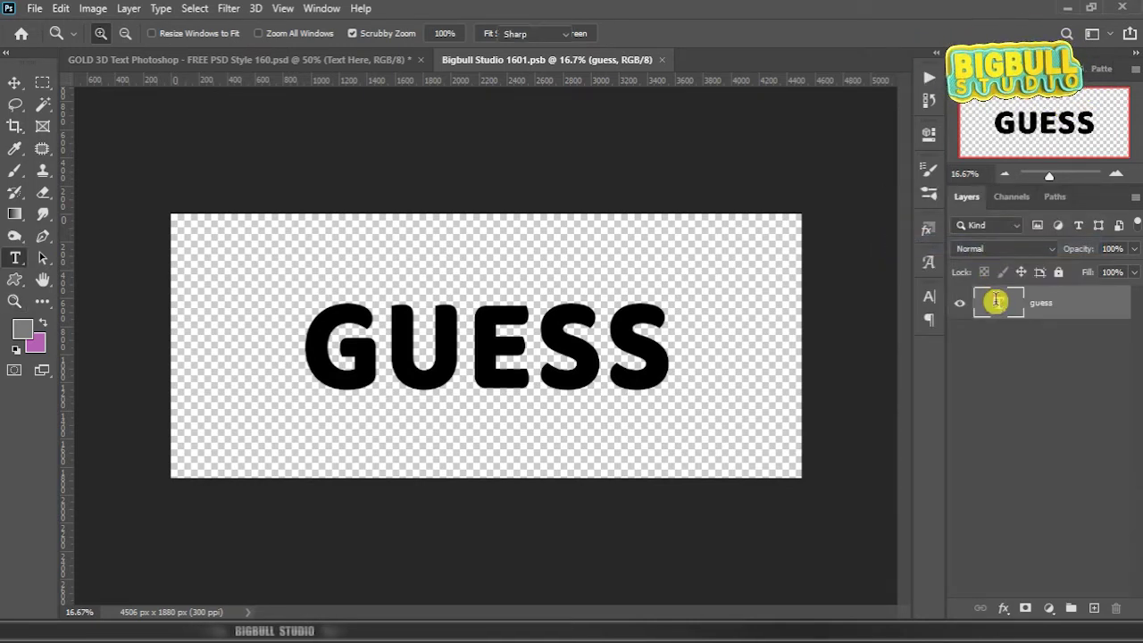
key("ctrl+v")
left_click(1040, 305)
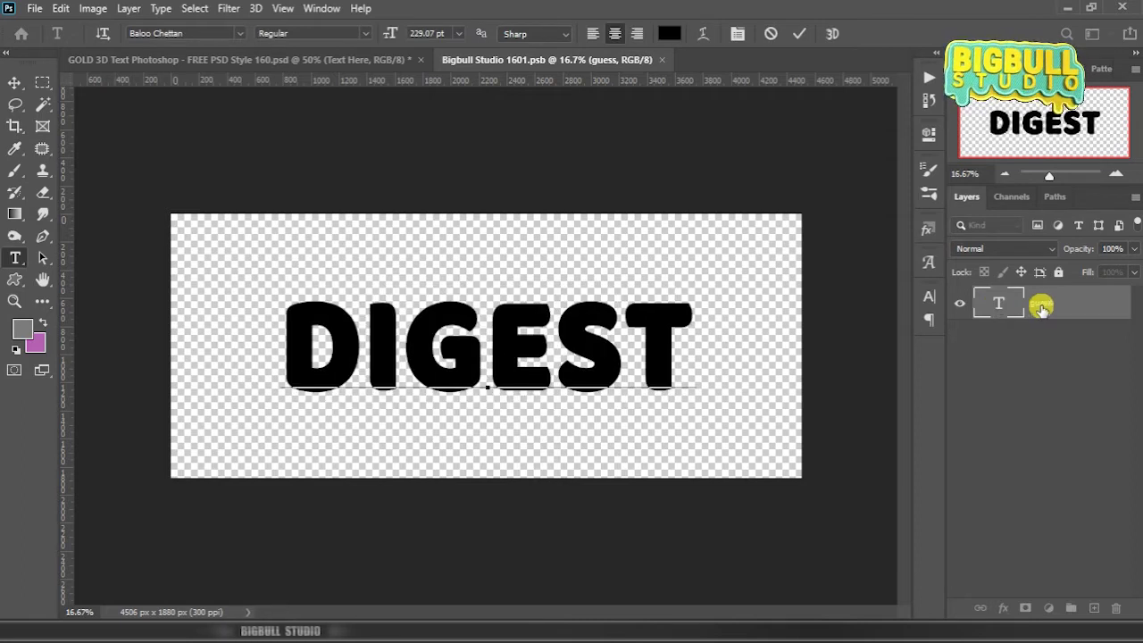
key("z")
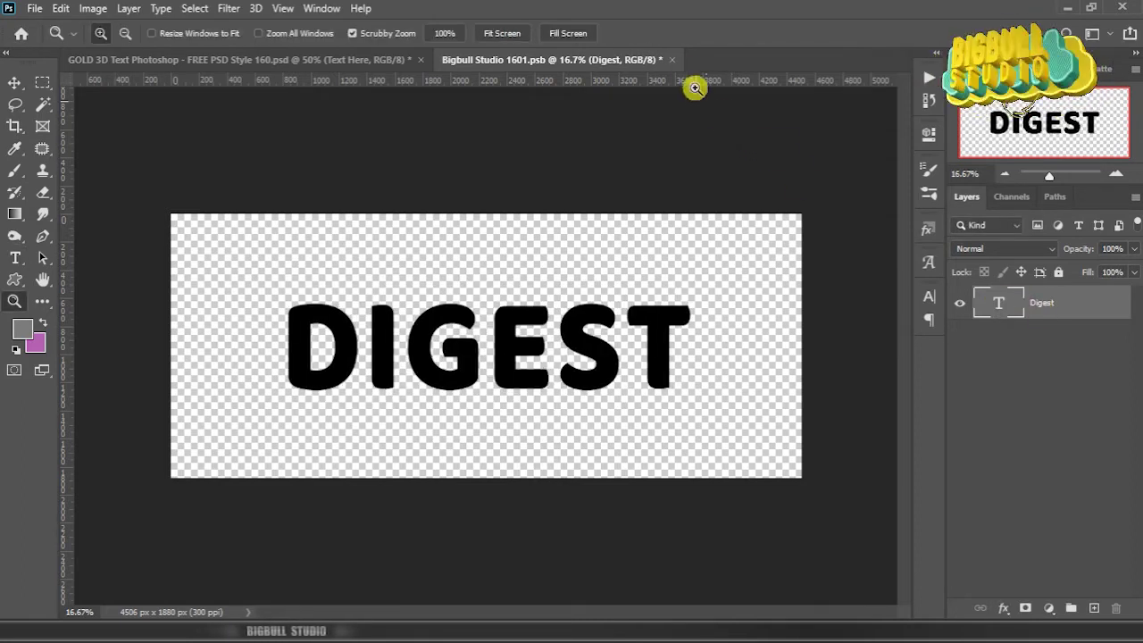
Step: Close the smart object document Bigbull Studio 1601.psb, saving the Digest text to the main artwork
left_click(671, 60)
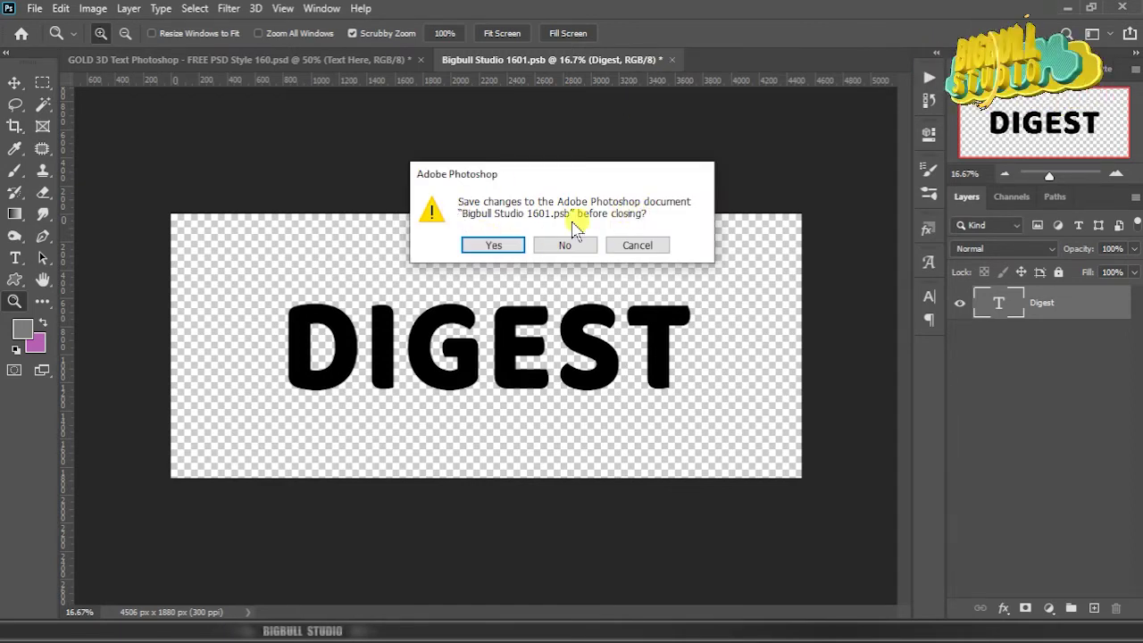
left_click(509, 247)
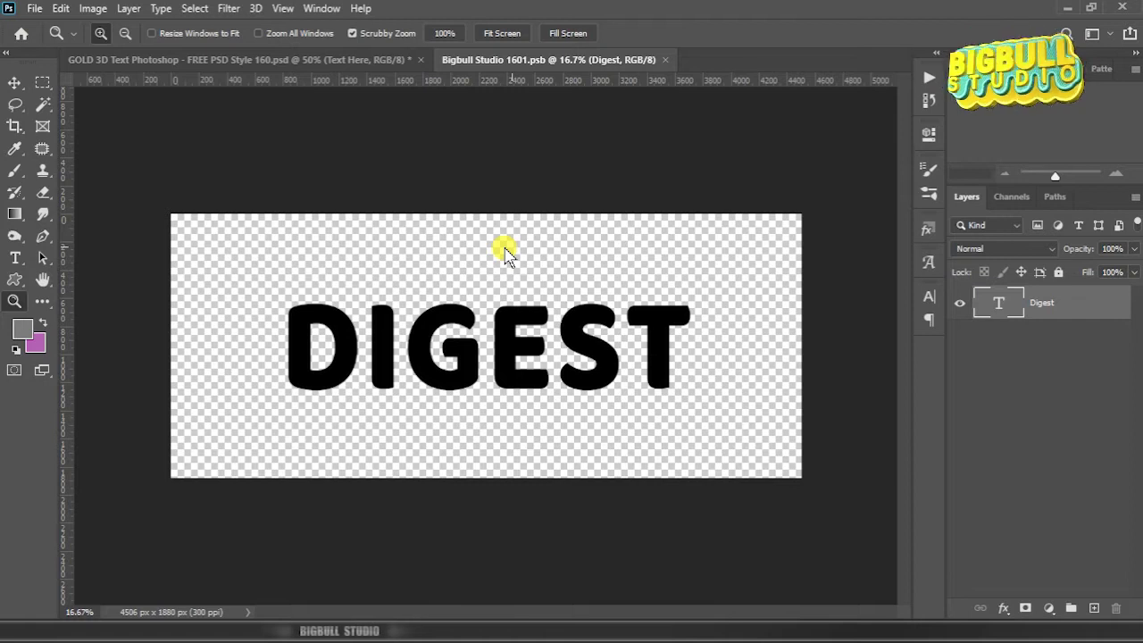
key("ctrl+w")
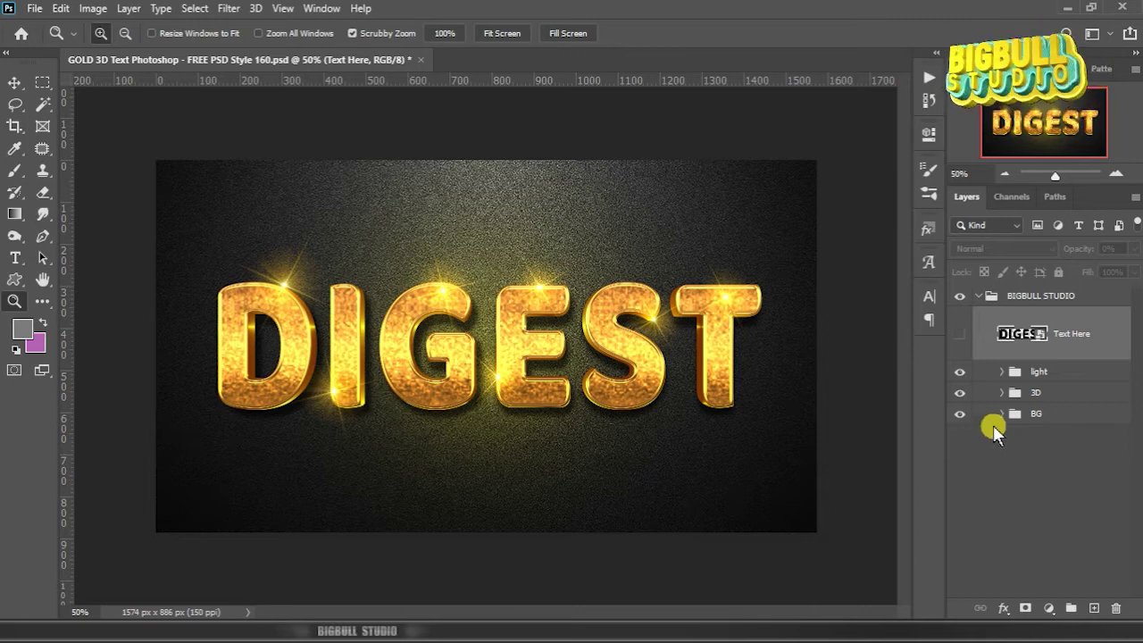
Step: Compare the DIGEST artwork with and without the light group, leaving the group hidden
left_click(961, 370)
left_click(961, 371)
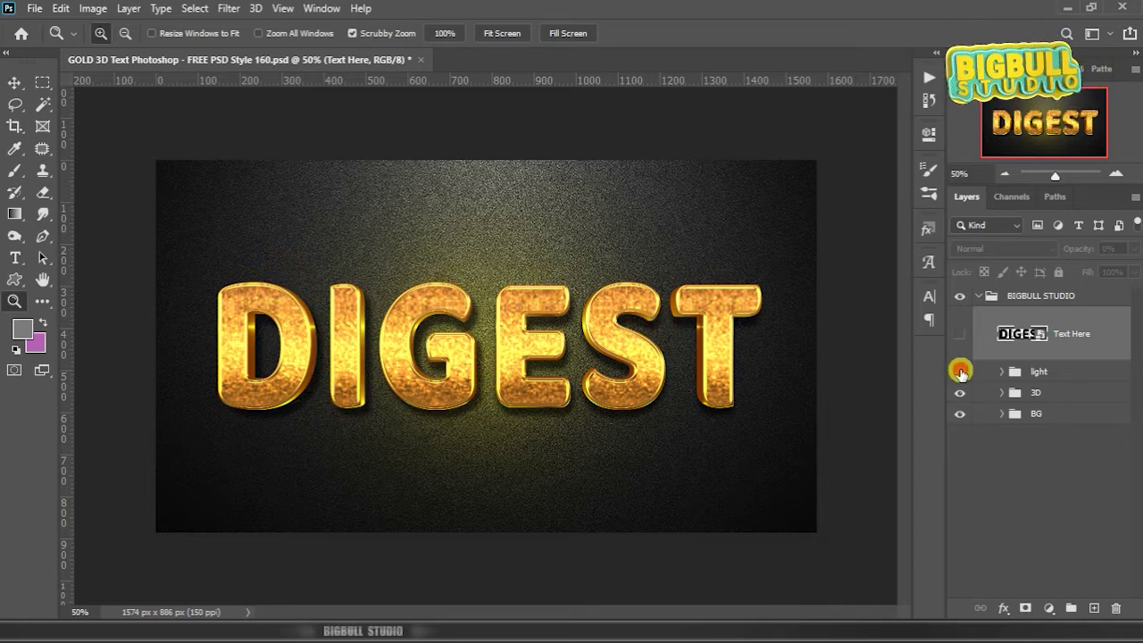
left_click(960, 371)
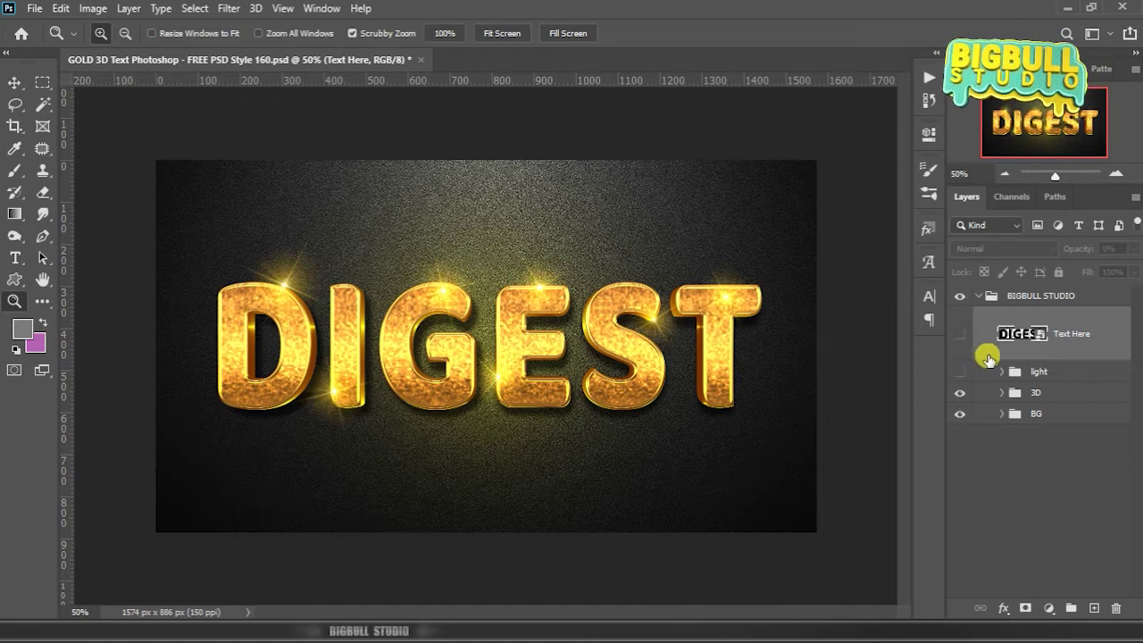
left_click(960, 371)
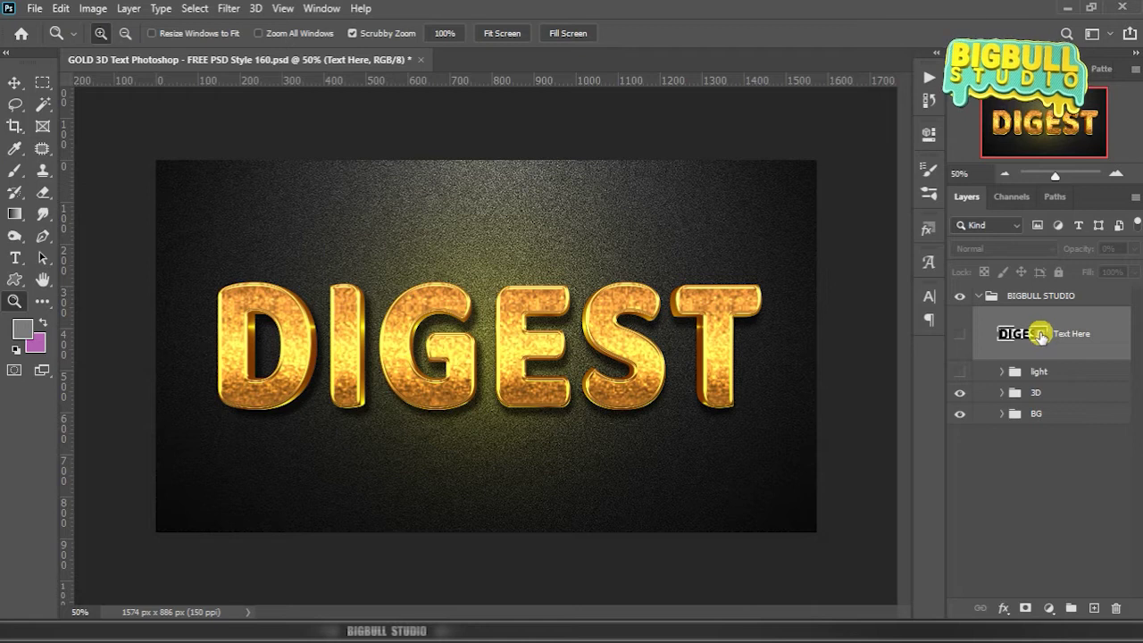
Step: Reopen the Text Here smart object and copy the word Close from the Text note in Notepad
double_click(1038, 333)
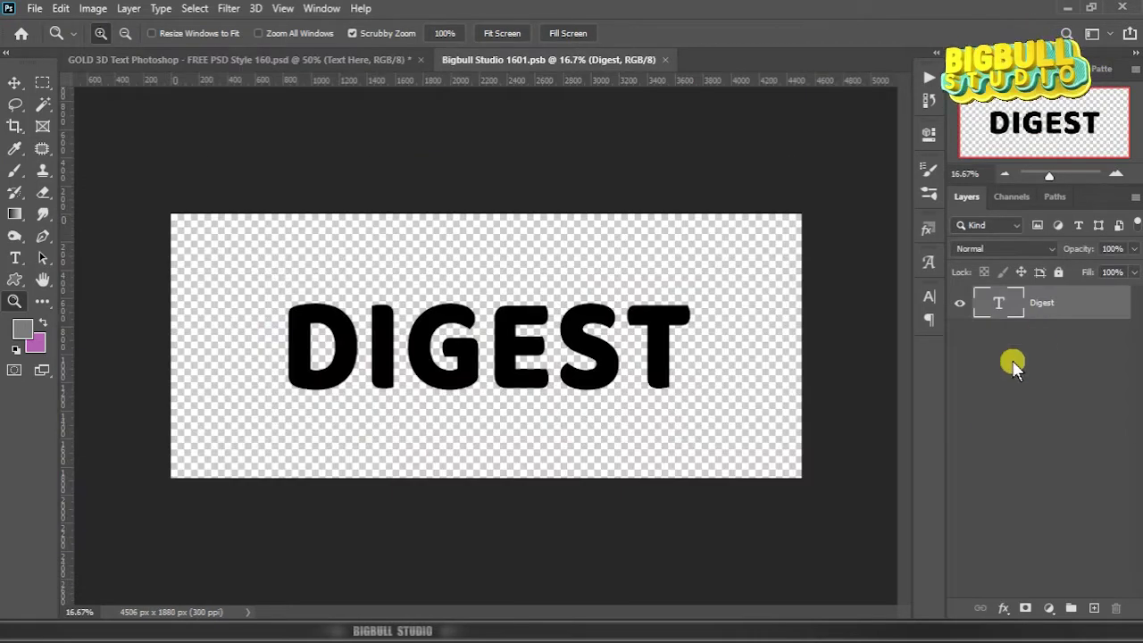
key("alt+Tab")
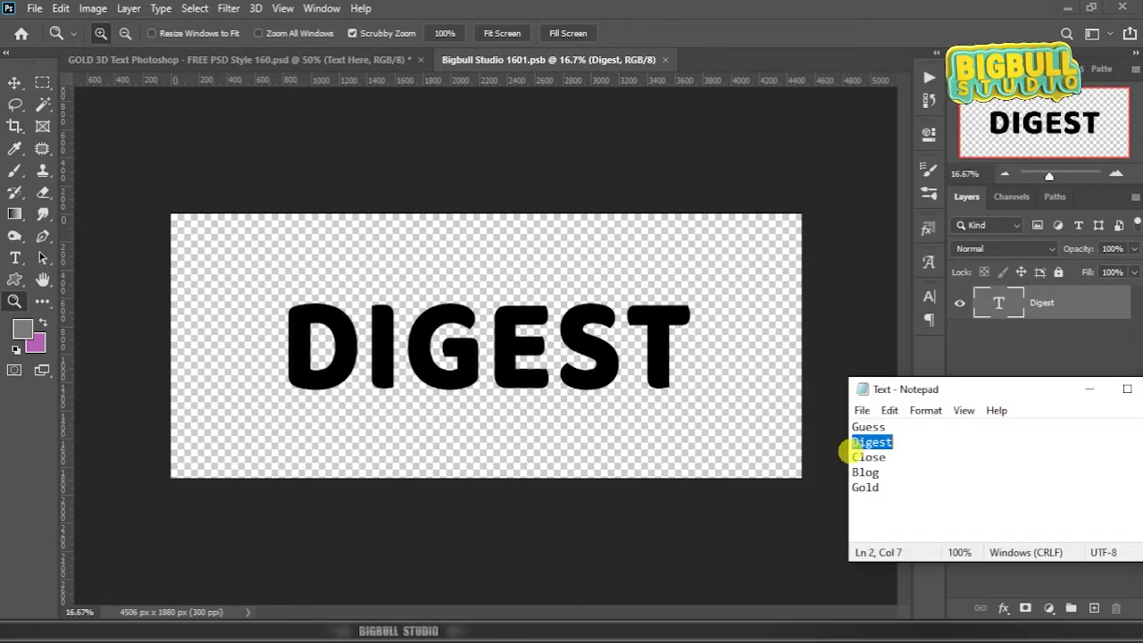
left_click_drag(844, 454, 888, 457)
right_click(877, 456)
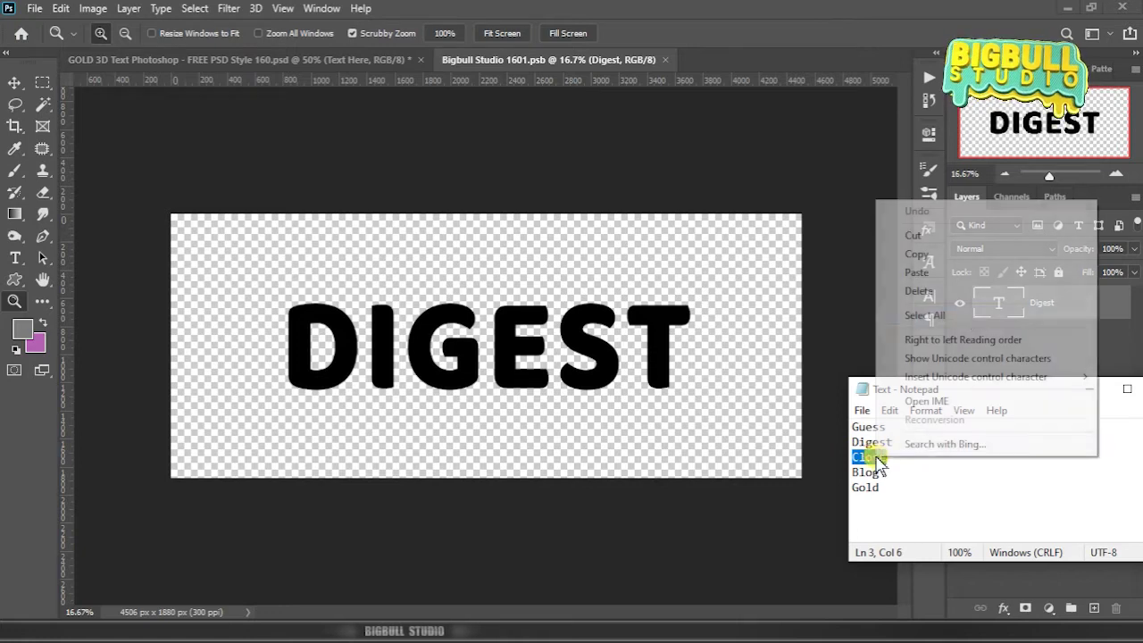
left_click(977, 257)
Step: Replace the Digest text in the smart object with the copied word Close and commit the edit
left_click(997, 303)
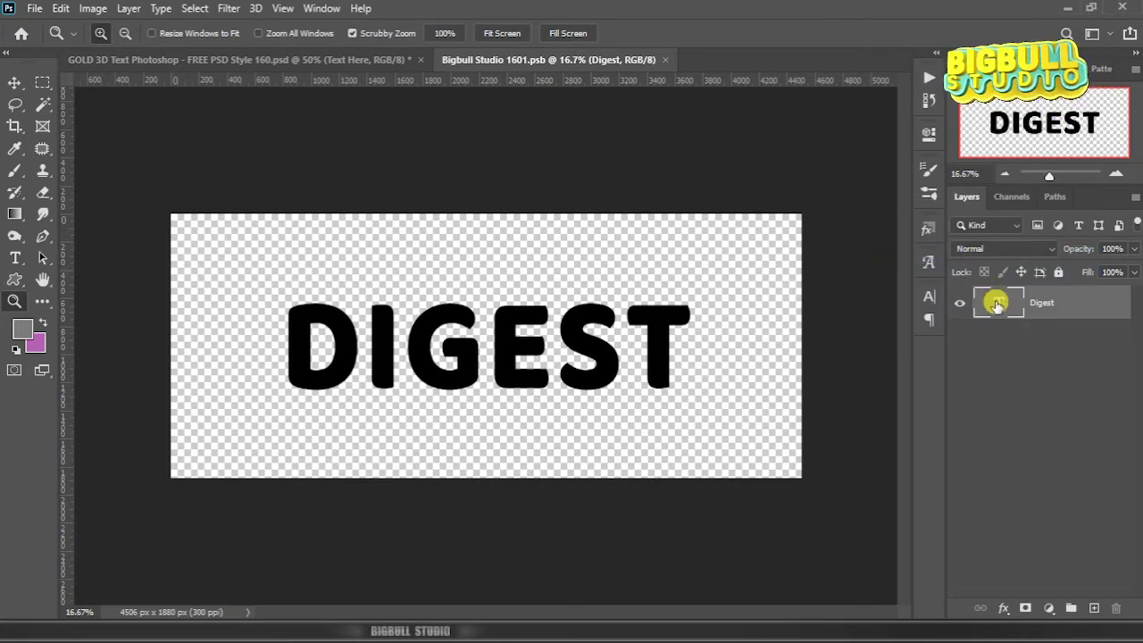
double_click(1000, 305)
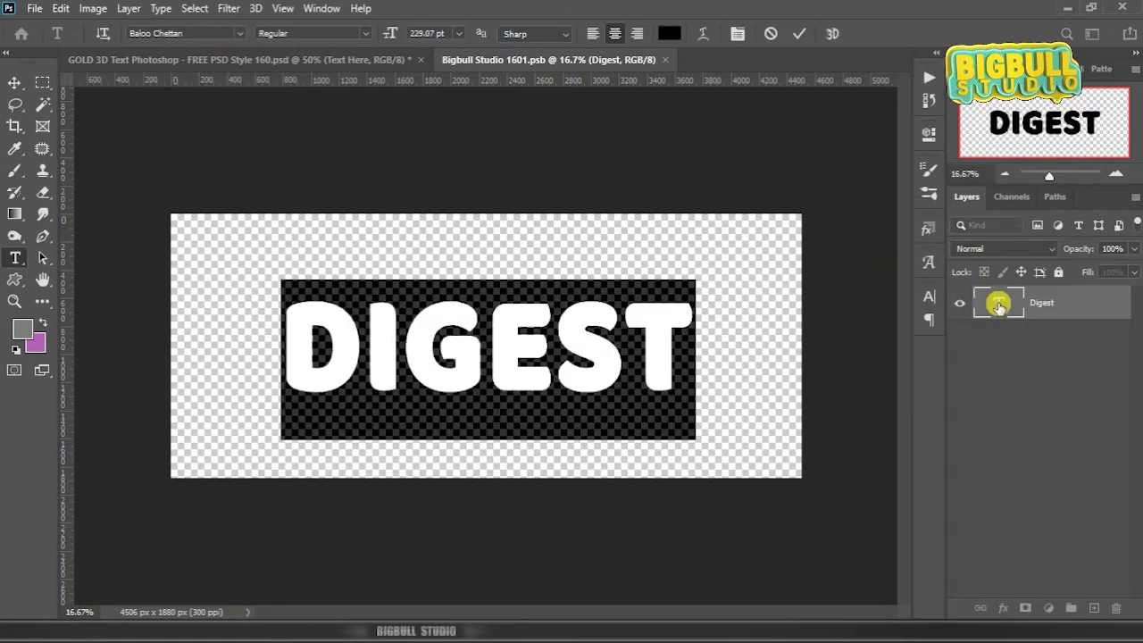
key("ctrl+v")
key("ctrl+Return")
key("z")
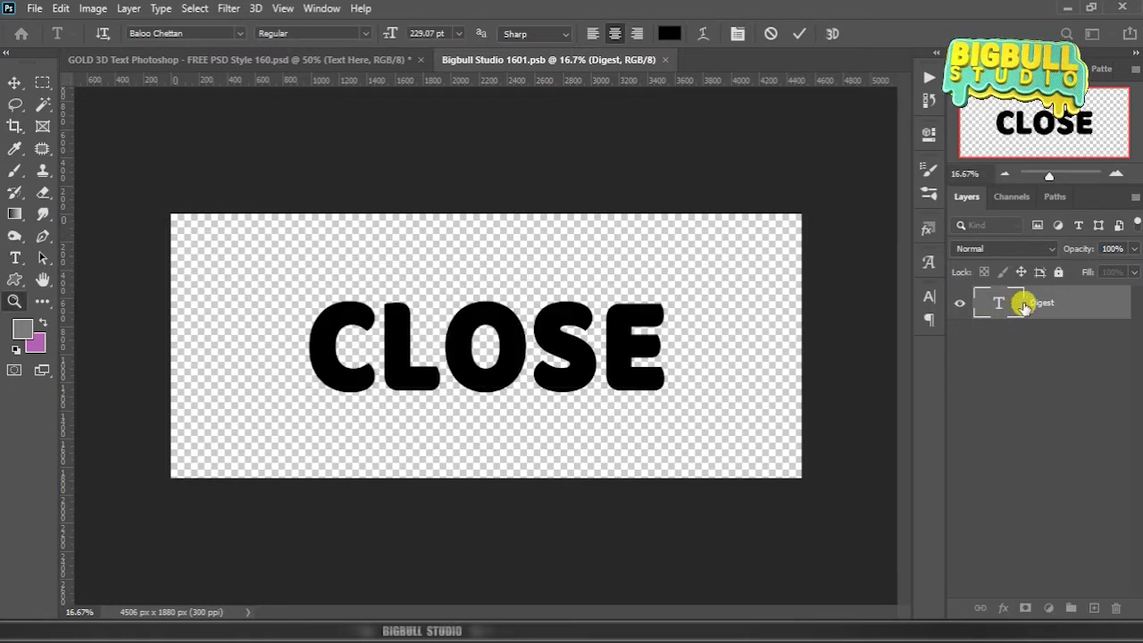
key("v")
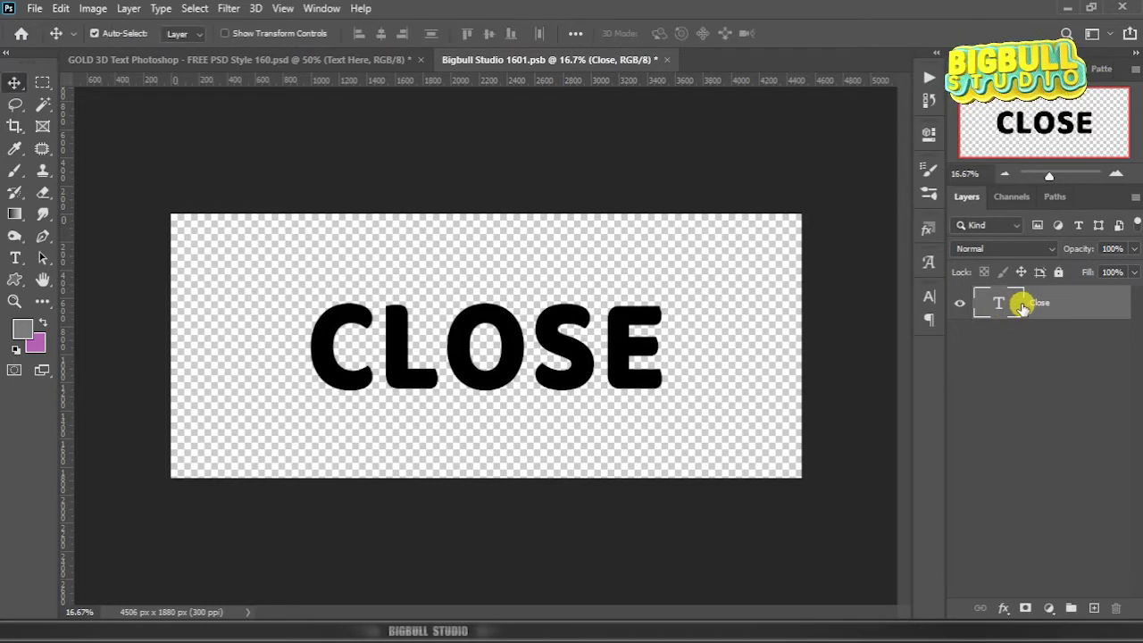
Step: Close the smart object document Bigbull Studio 1601.psb, saving the Close text to the main artwork
left_click(665, 59)
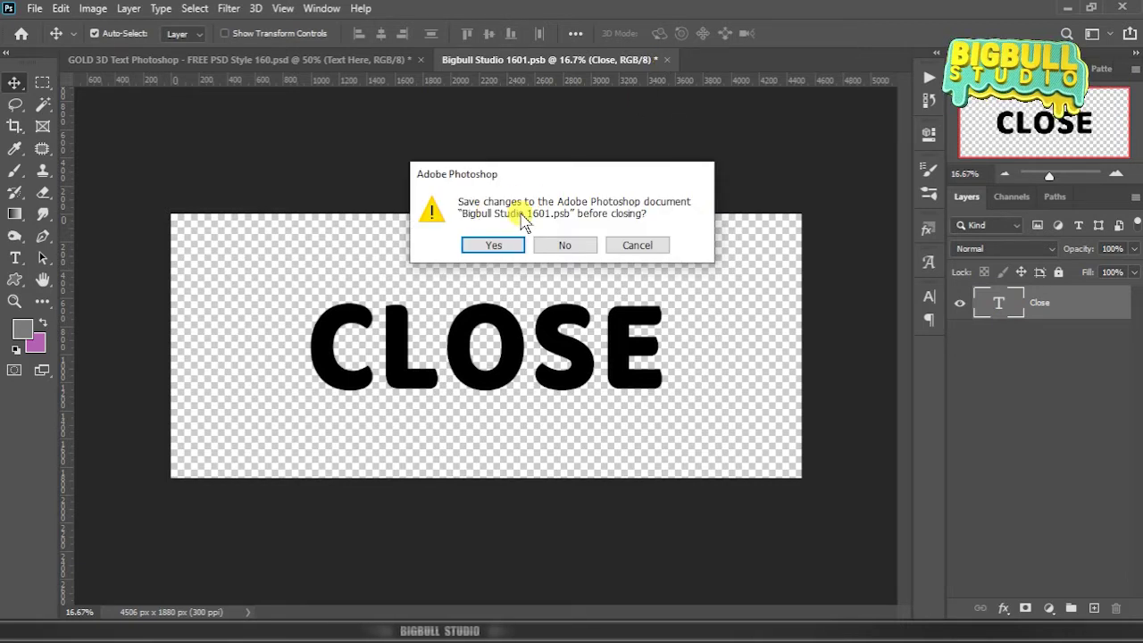
left_click(496, 246)
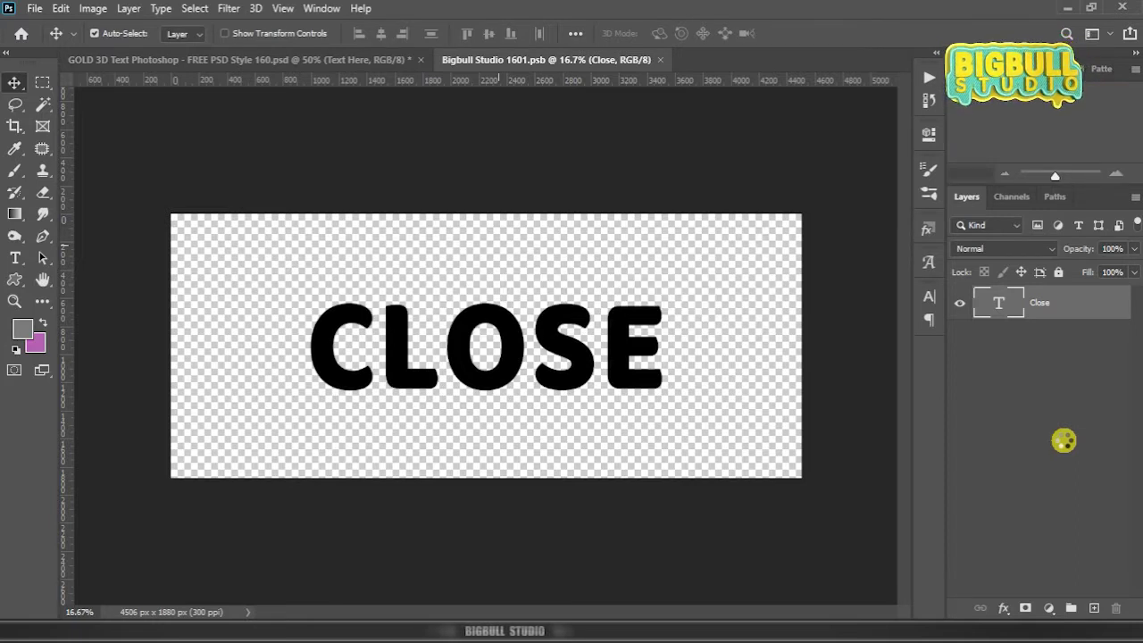
key("ctrl+w")
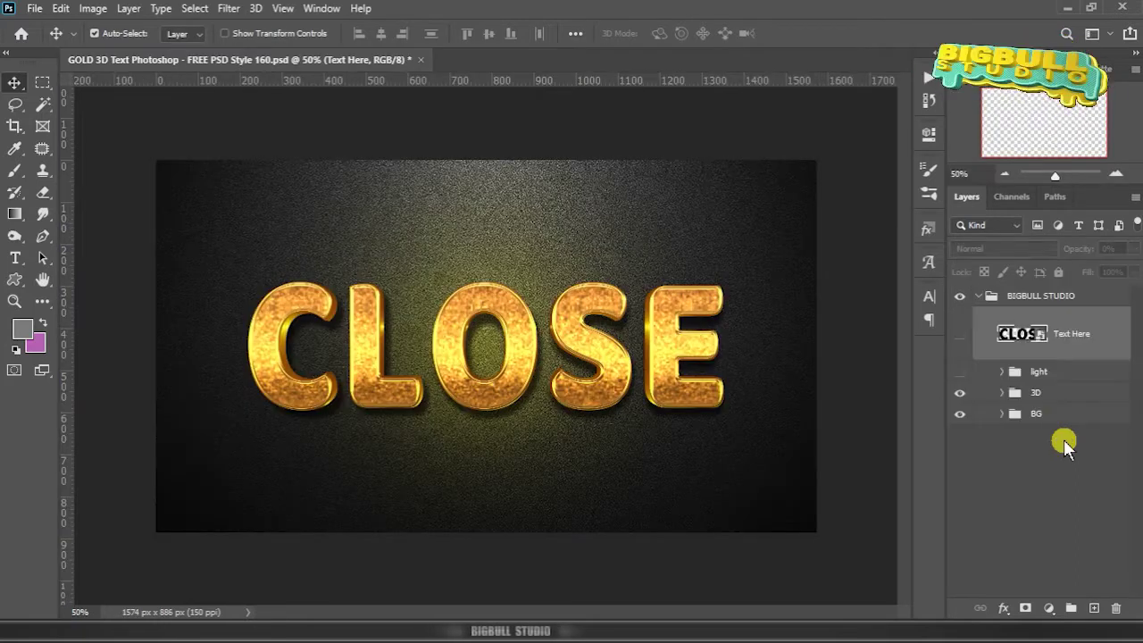
Step: Show and hide the light group repeatedly to compare the CLOSE artwork with and without the sparkles
left_click(989, 373)
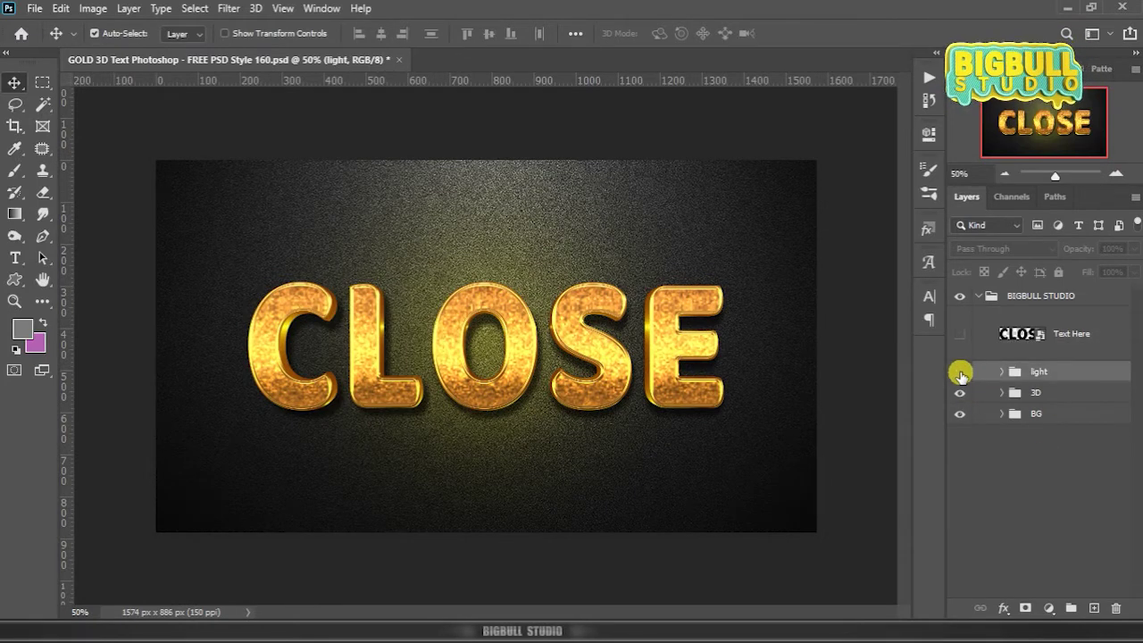
left_click(960, 371)
left_click(960, 374)
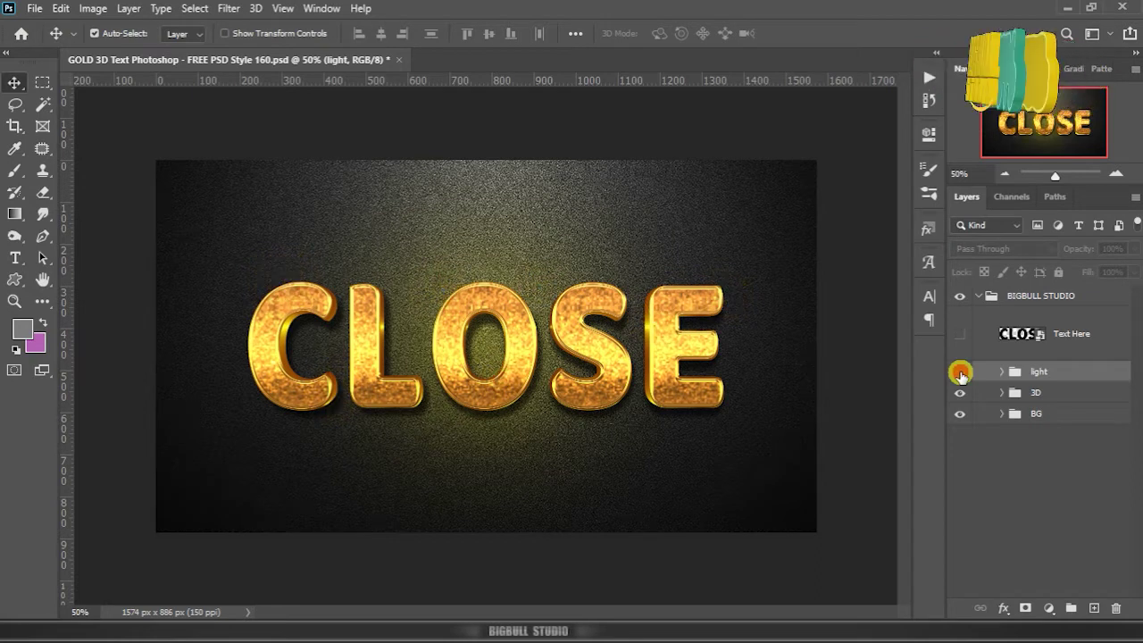
left_click(960, 373)
left_click(960, 373)
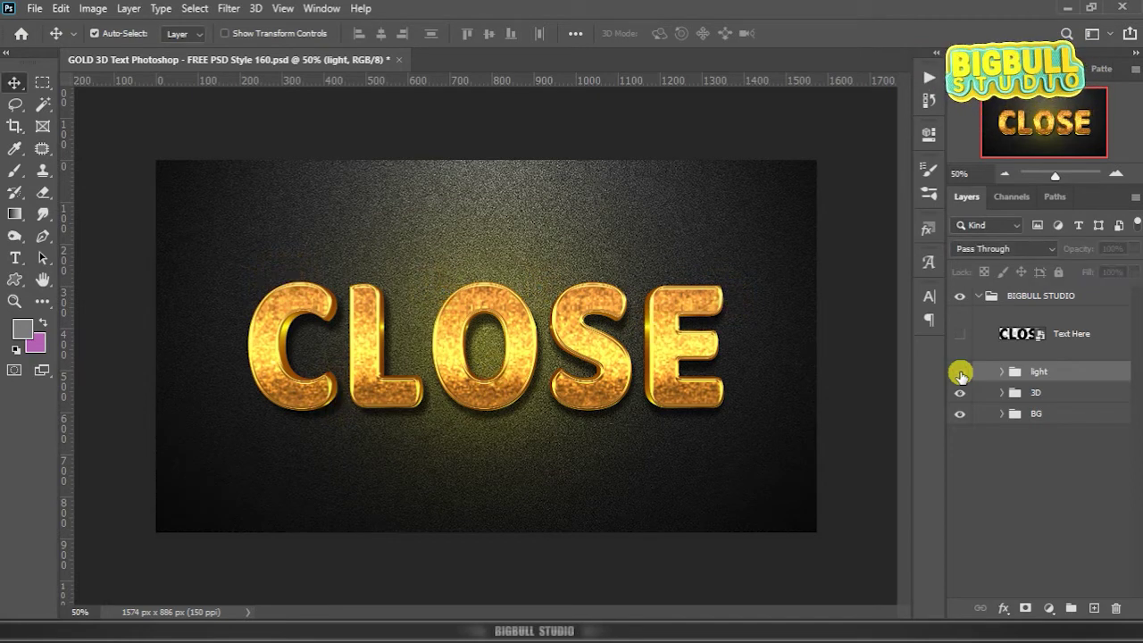
Step: Open the Text Here smart object's contents again and copy the word Blog from the Text note in Notepad
left_click(1059, 336)
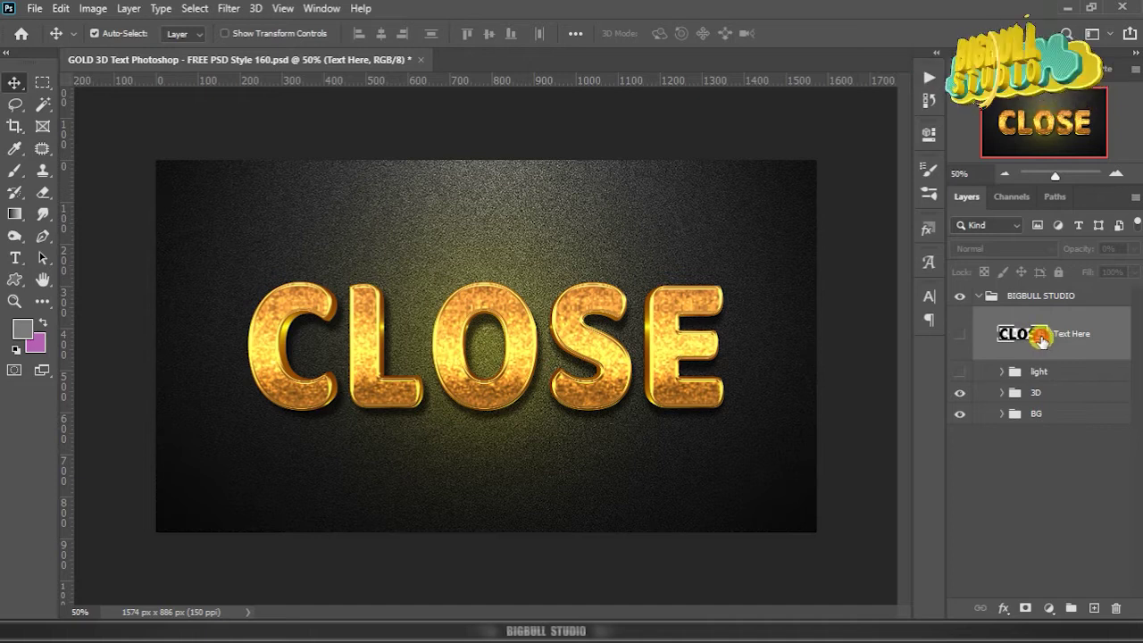
double_click(1041, 336)
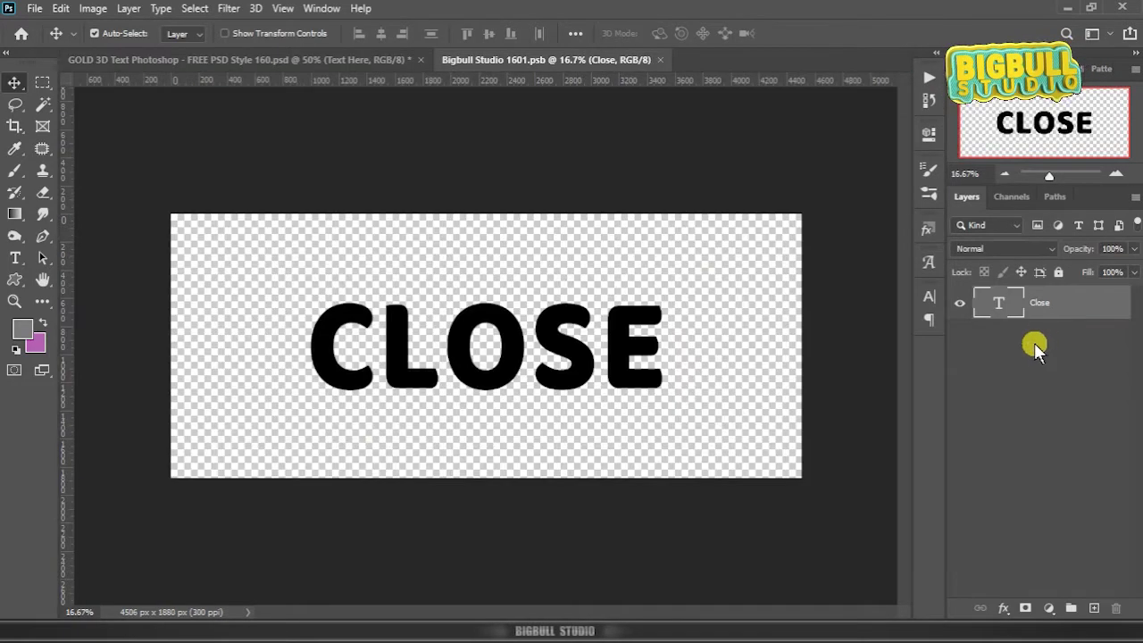
left_click(881, 630)
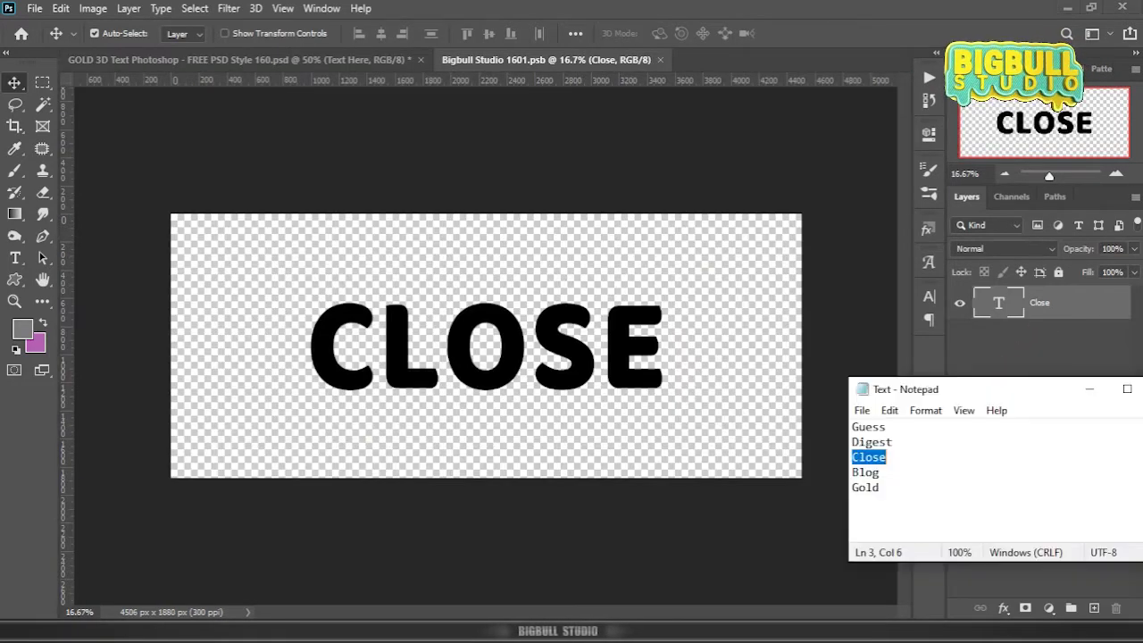
left_click_drag(853, 473, 866, 472)
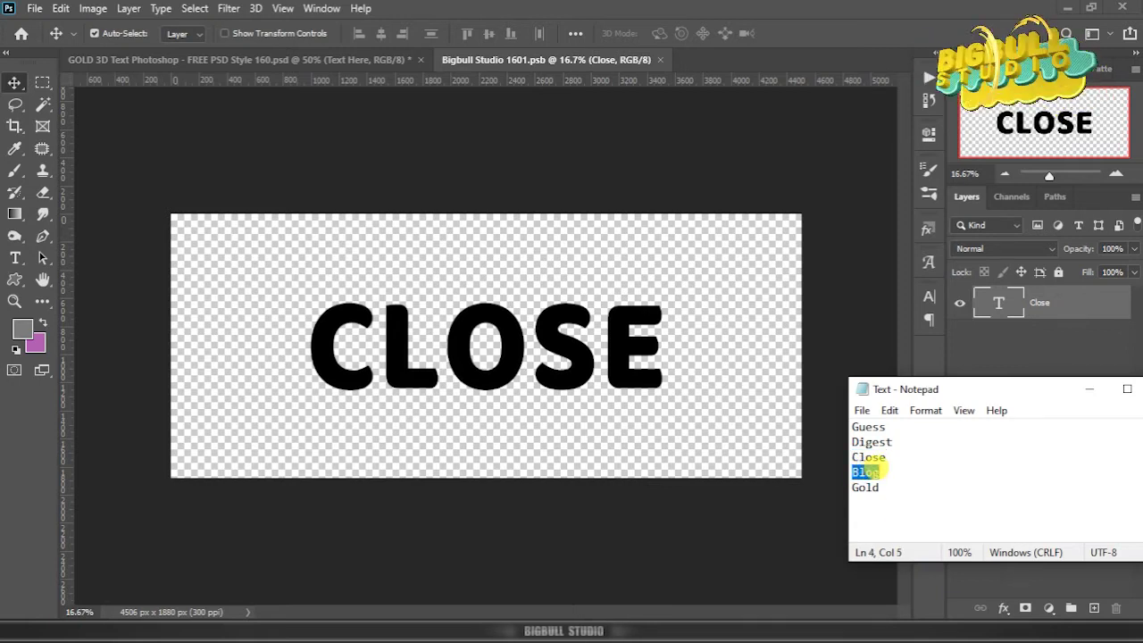
right_click(879, 471)
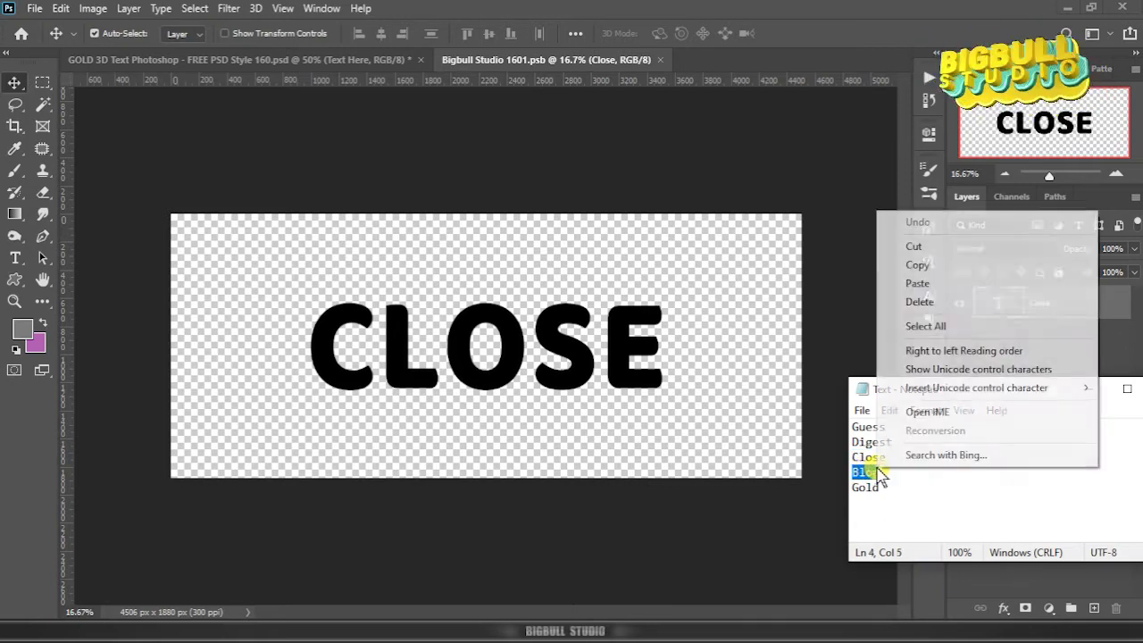
left_click(976, 268)
Step: Replace the Close text in the smart object with the copied word Blog and commit the edit
left_click(998, 304)
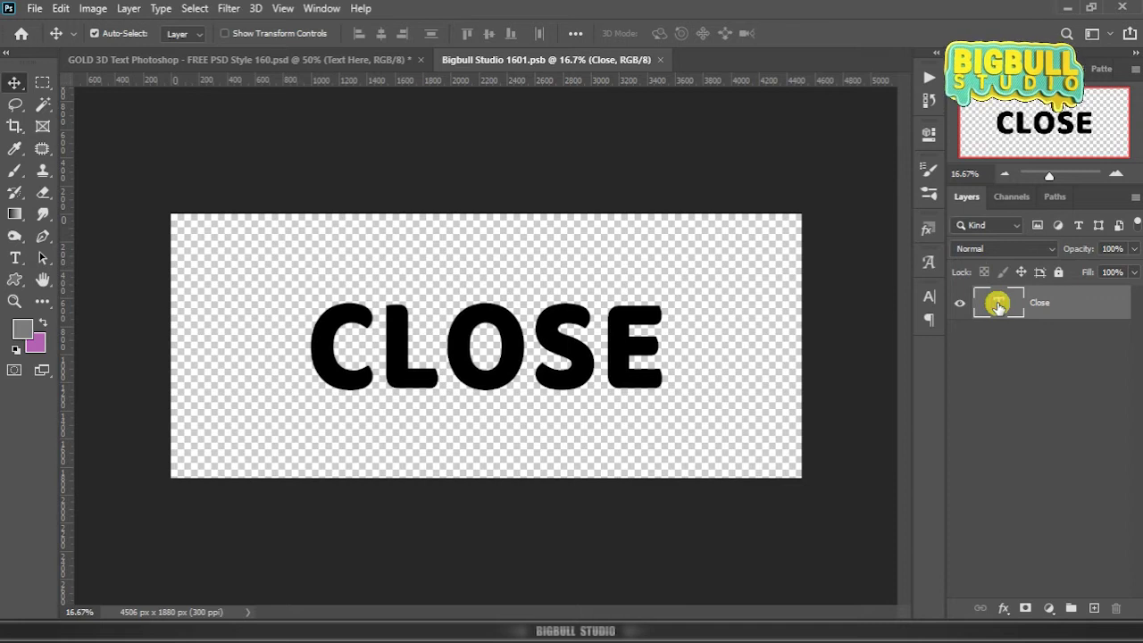
double_click(997, 304)
key("ctrl+v")
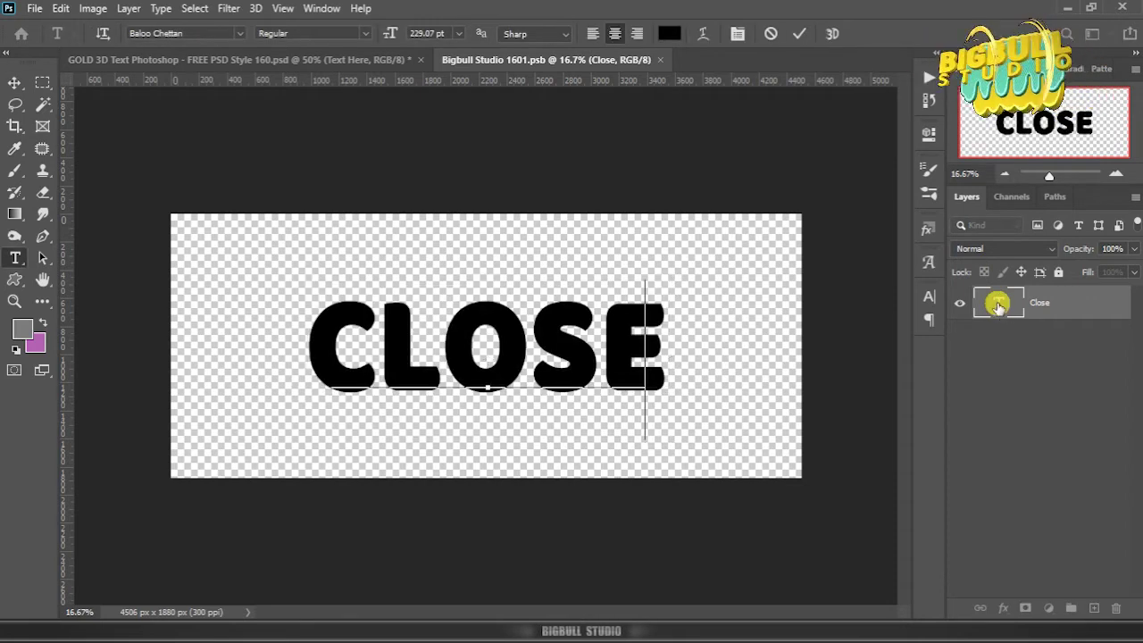
key("ctrl+Return")
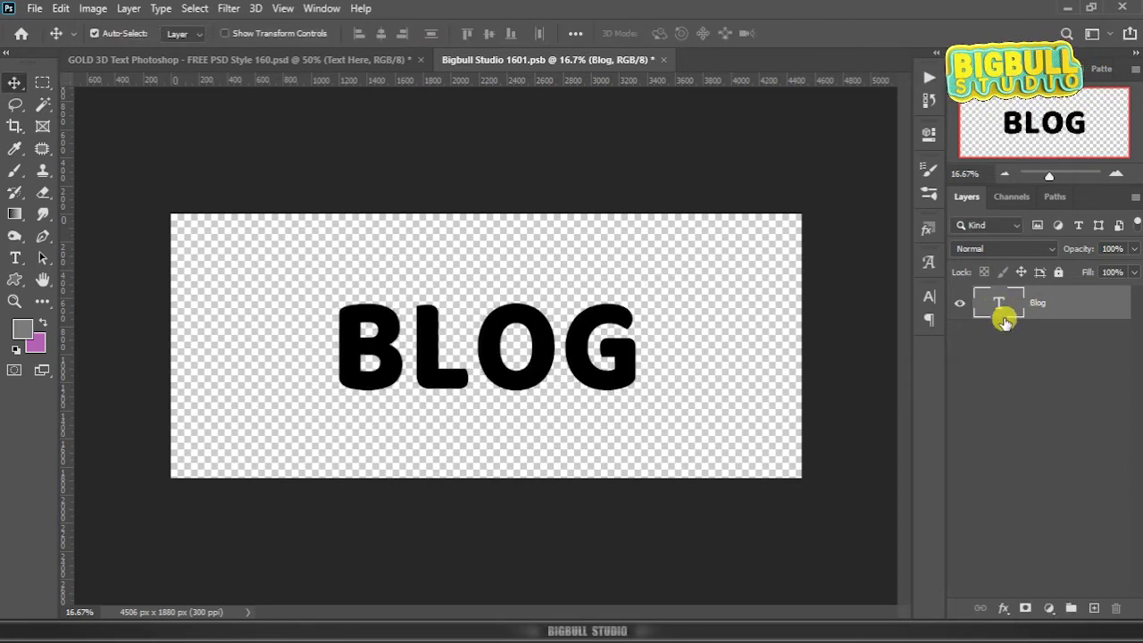
Step: Close the smart object document Bigbull Studio 1601.psb, saving the Blog text to the main artwork
left_click(663, 60)
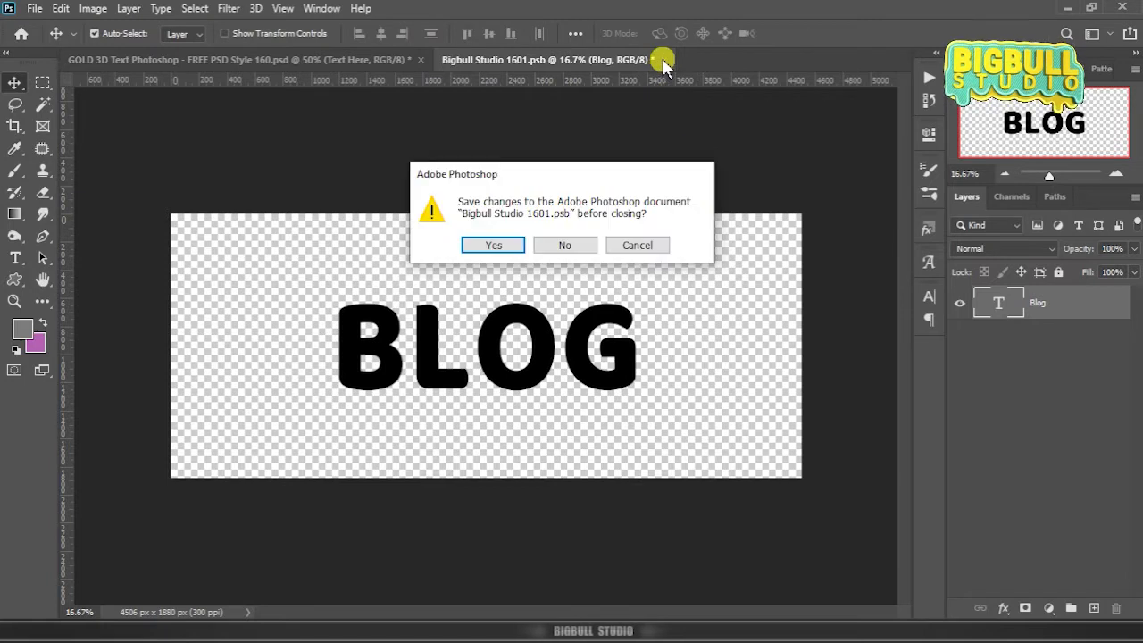
left_click(494, 246)
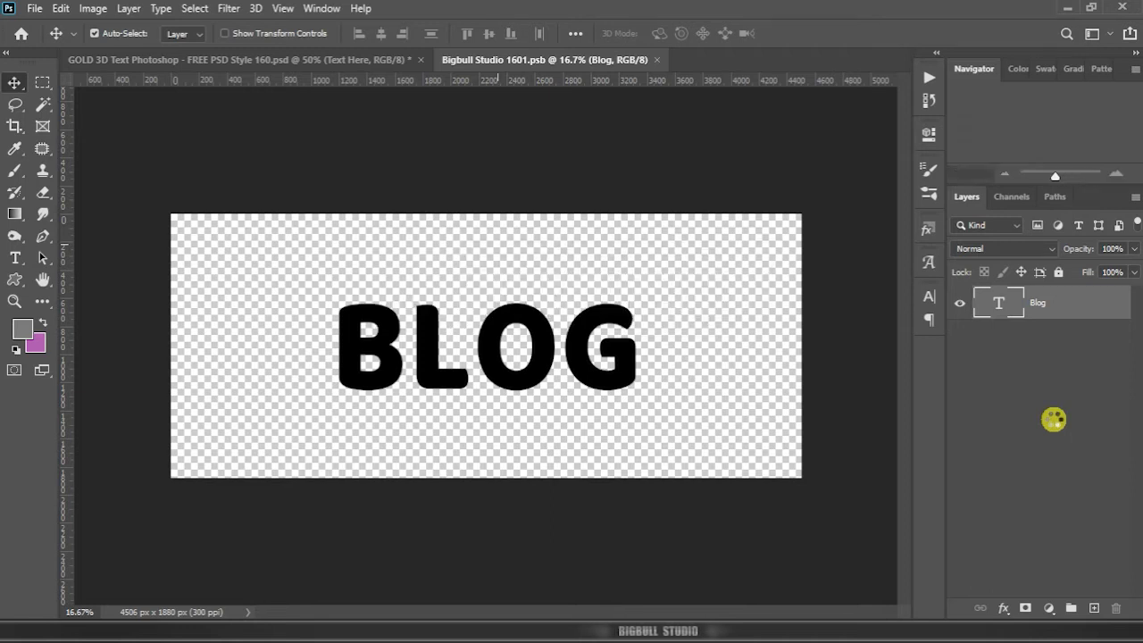
key("ctrl+w")
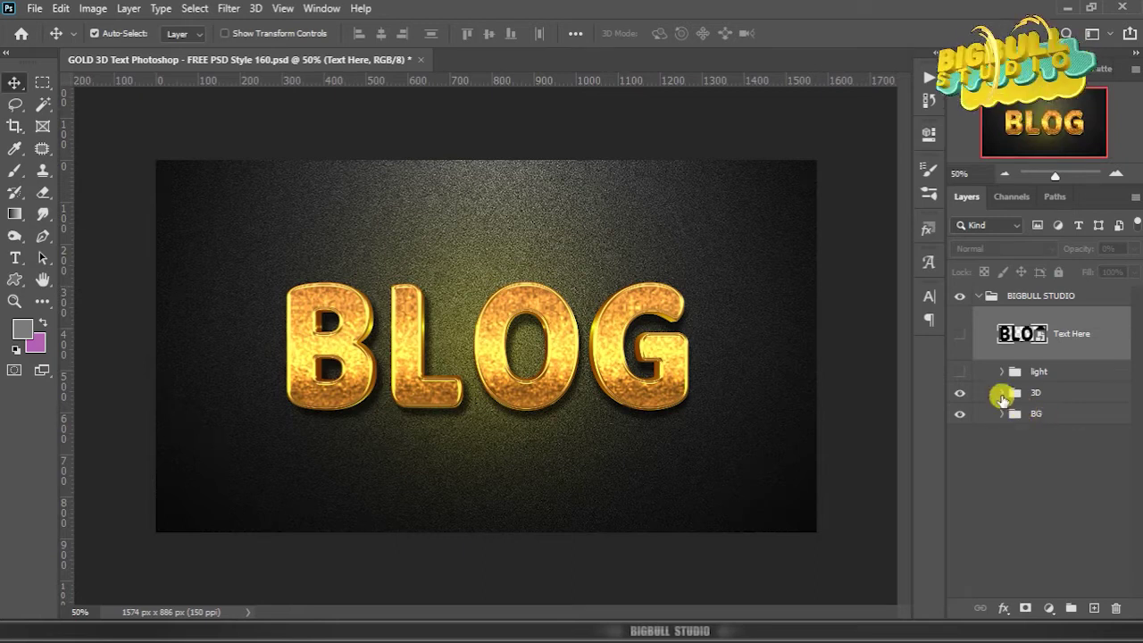
Step: Toggle the light group's visibility to compare the BLOG artwork with and without sparkles, leaving the group hidden
left_click(961, 373)
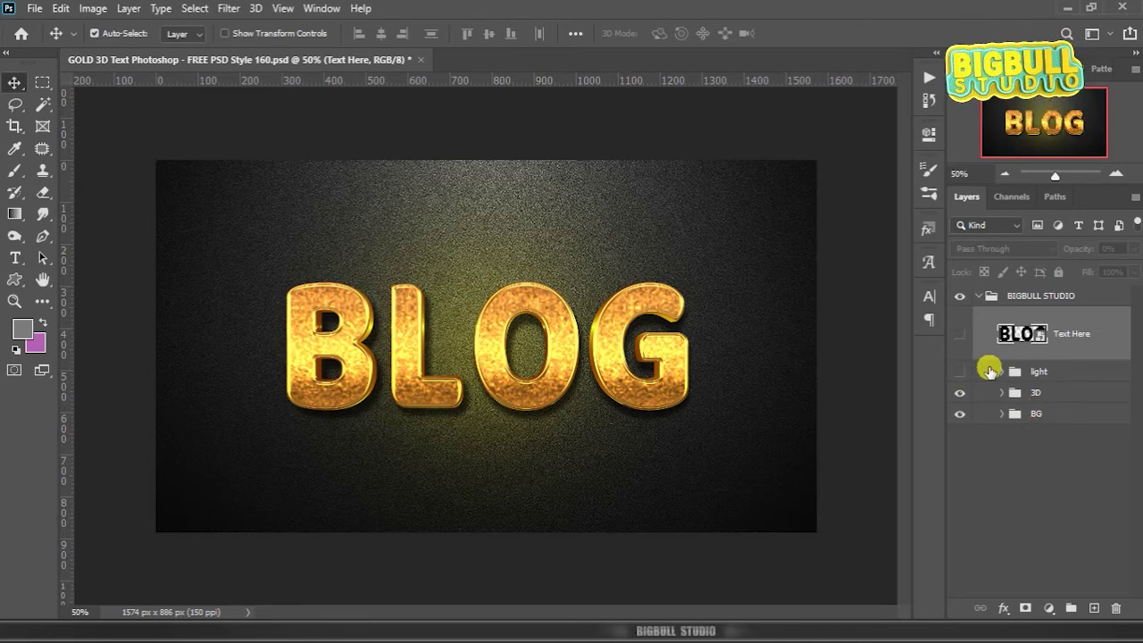
left_click(990, 371)
left_click(960, 374)
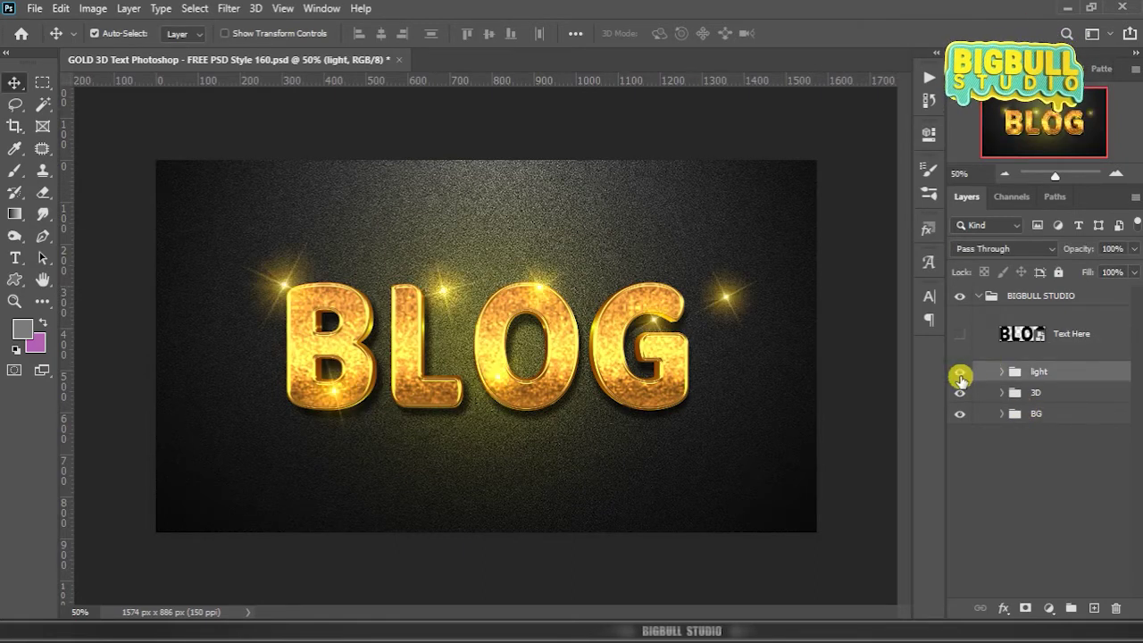
left_click(961, 376)
left_click(961, 376)
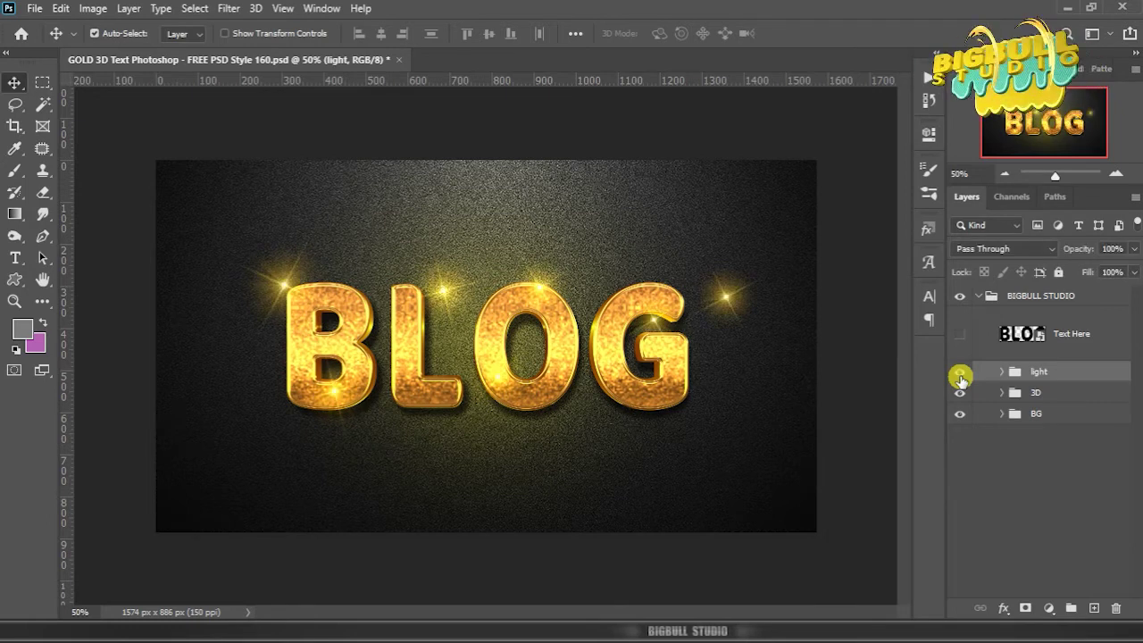
left_click(960, 376)
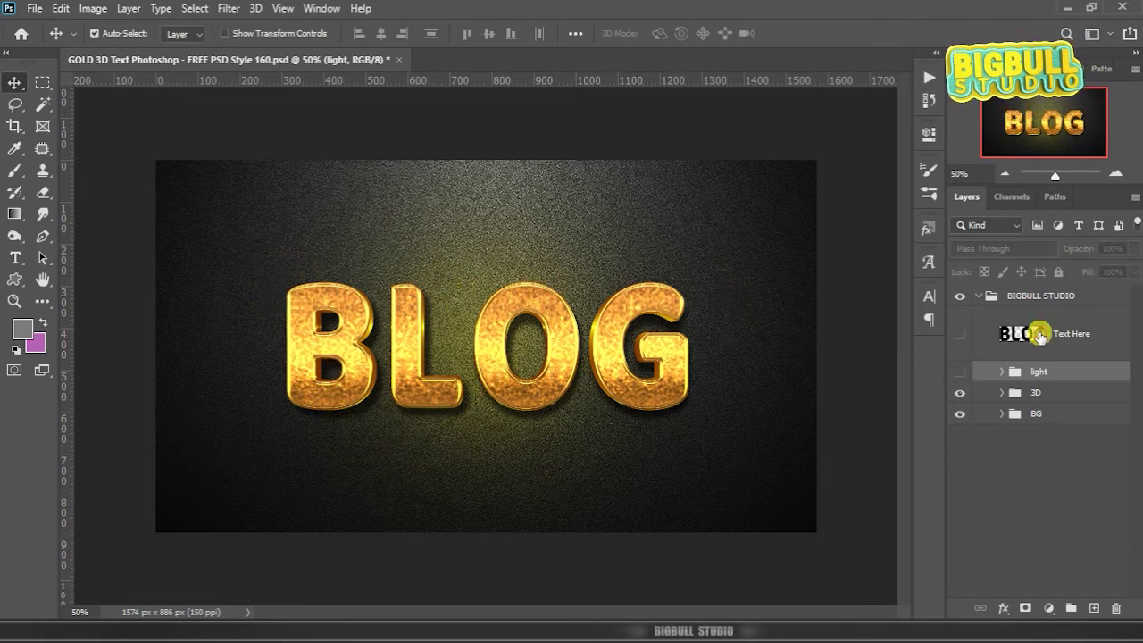
Step: Open the Text Here smart object's contents and copy the word Gold from the Text note in Notepad
left_click(1053, 333)
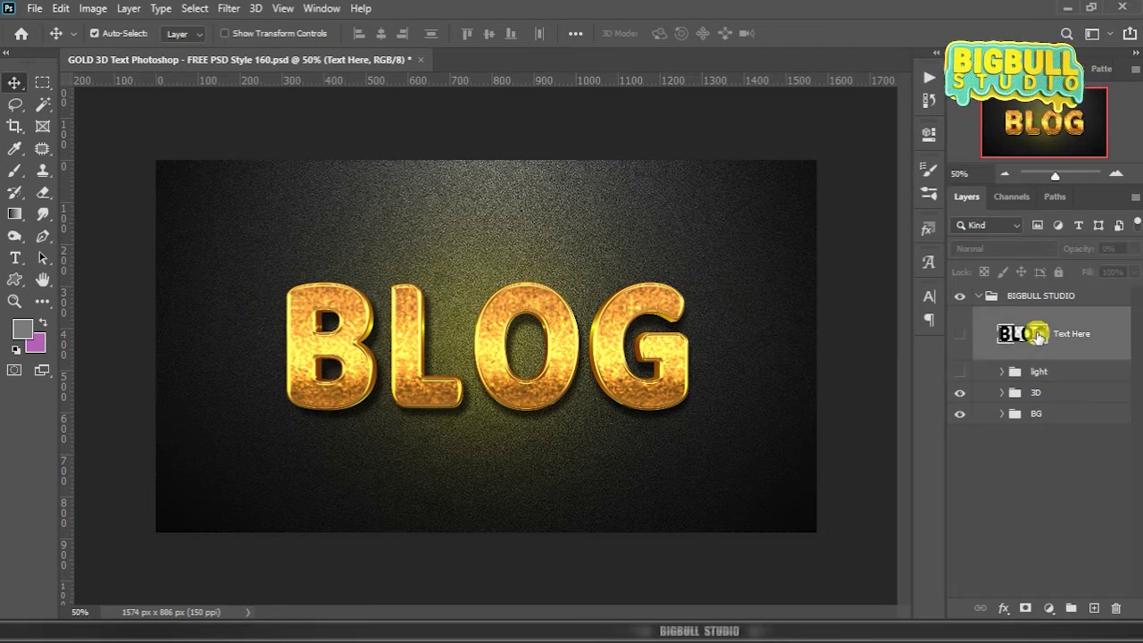
double_click(1040, 335)
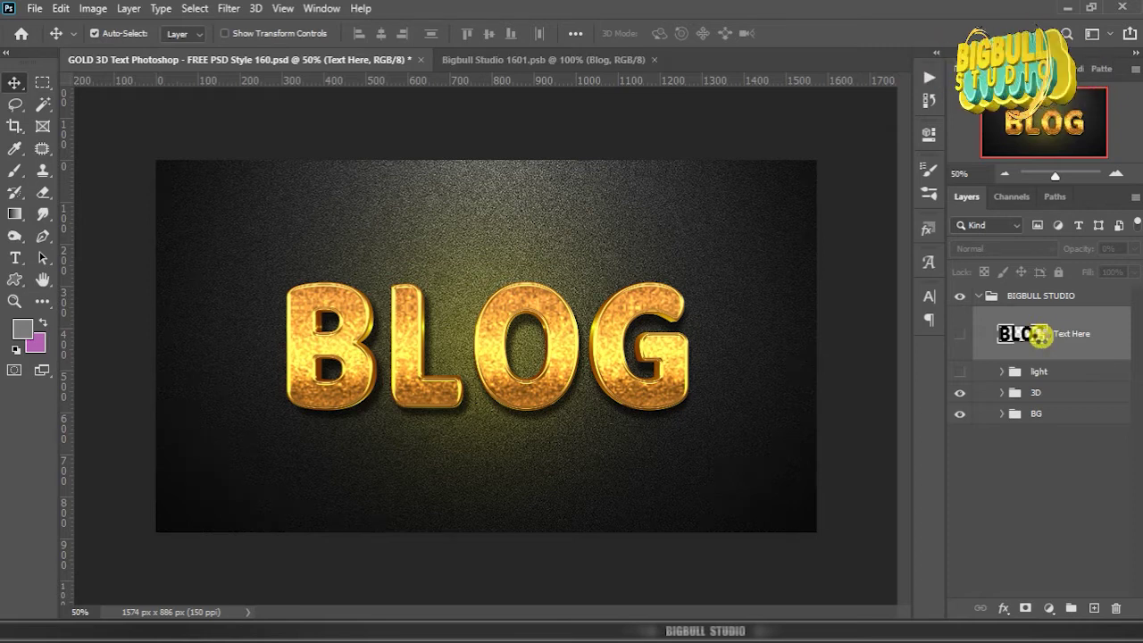
left_click(902, 615)
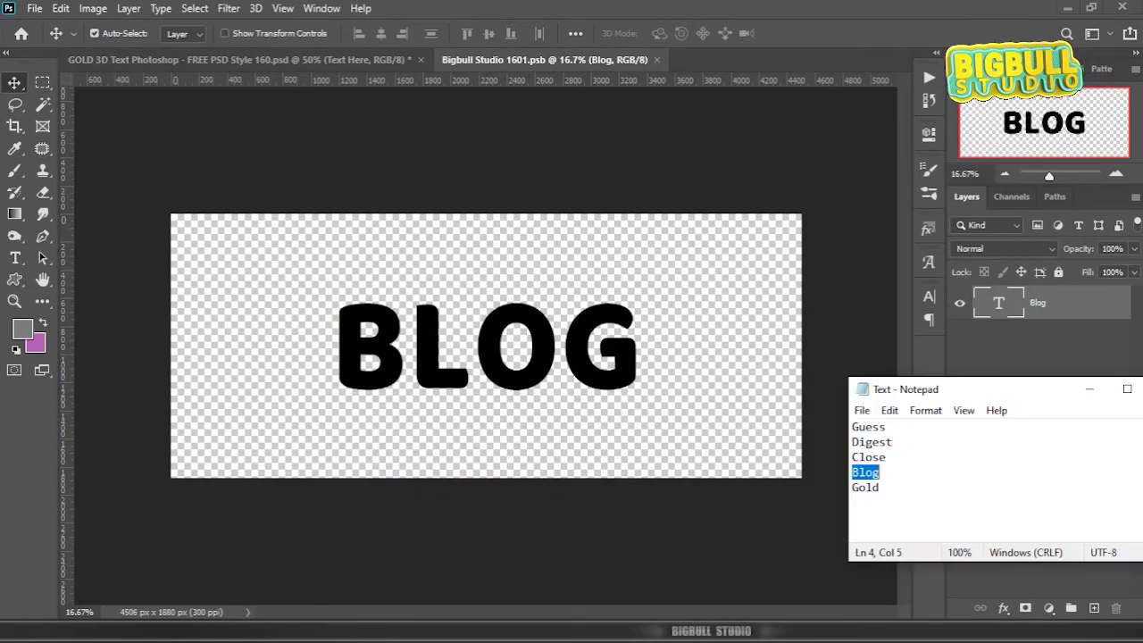
left_click_drag(853, 488, 873, 487)
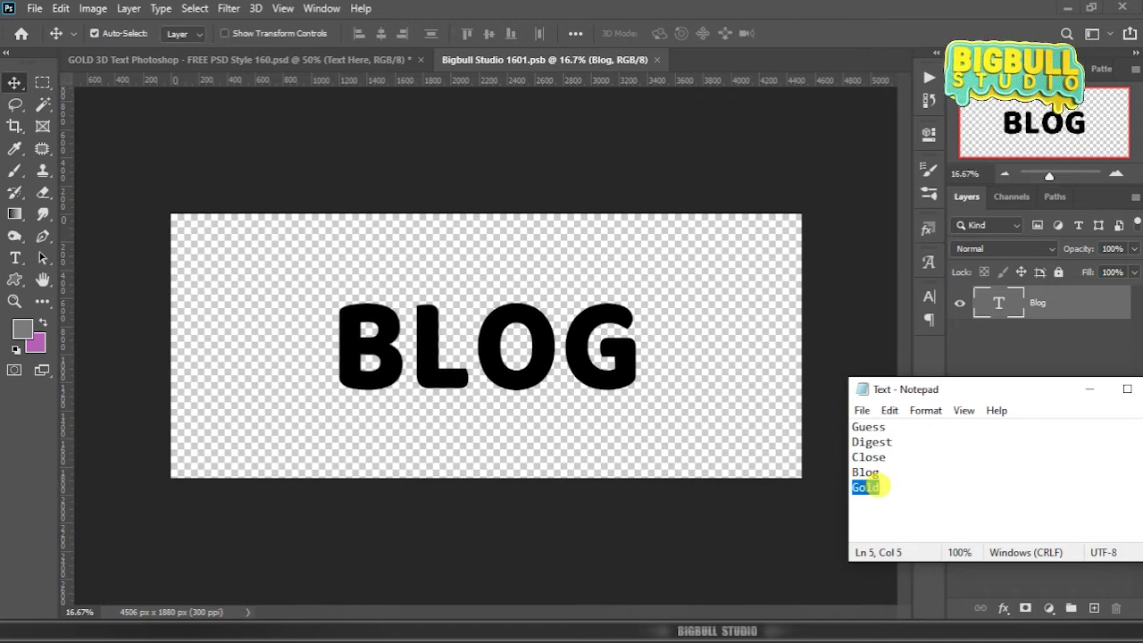
right_click(873, 487)
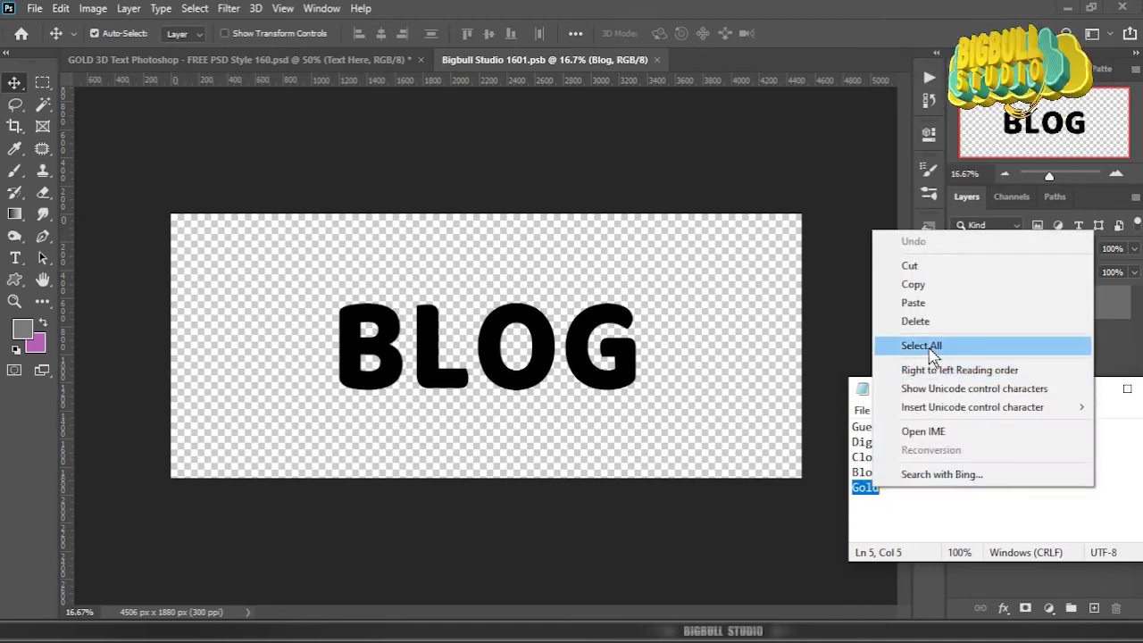
left_click(957, 286)
Step: Replace the Blog text in the smart object with the copied word Gold, commit it and return to the Move tool
left_click(998, 303)
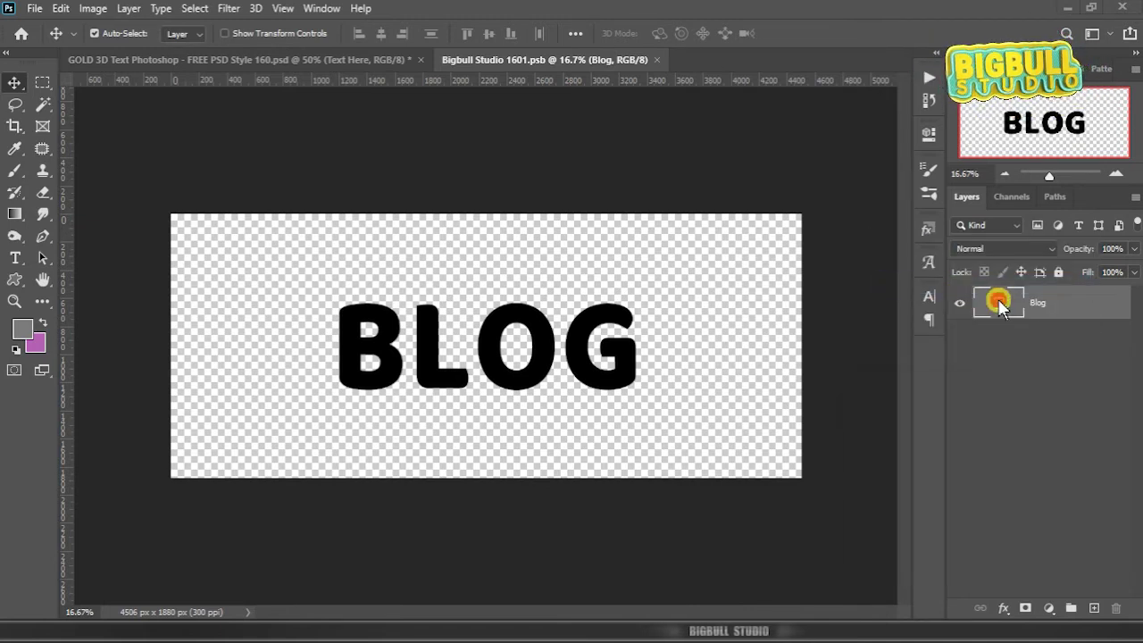
double_click(999, 303)
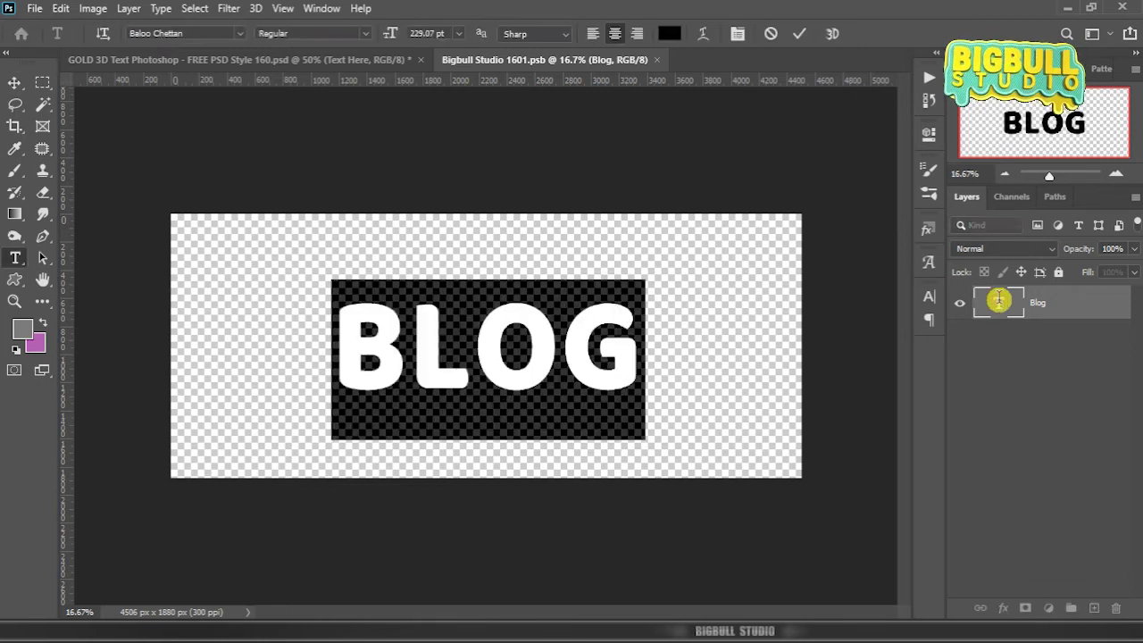
key("ctrl+v")
key("ctrl+Return")
key("v")
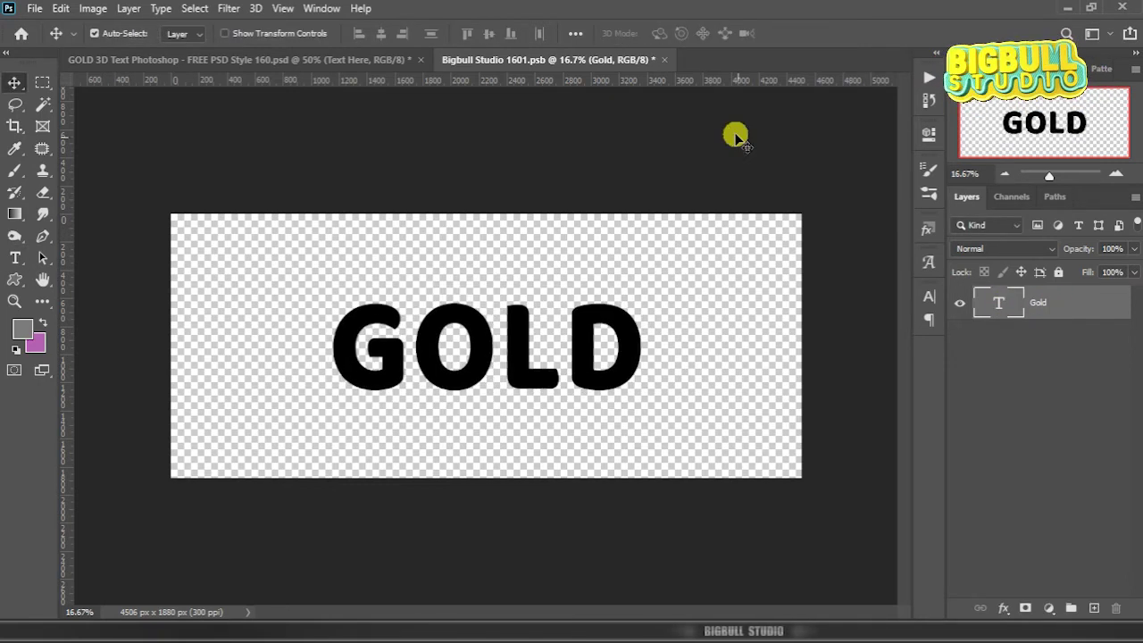
Step: Close the smart object document Bigbull Studio 1601.psb, saving the Gold text to the main artwork
left_click(664, 59)
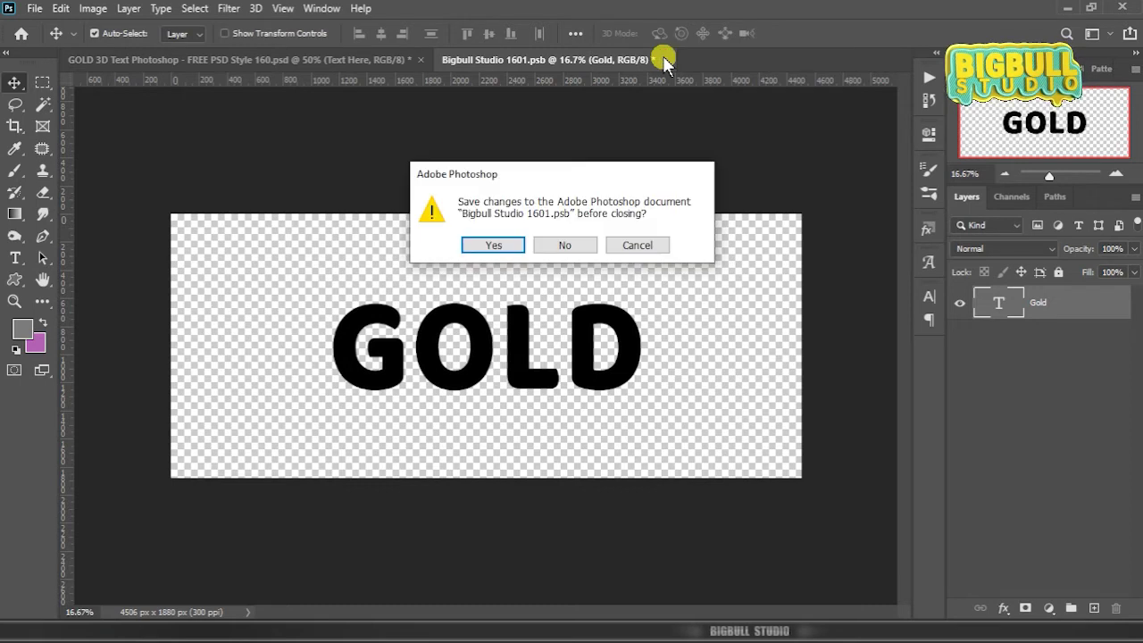
left_click(493, 245)
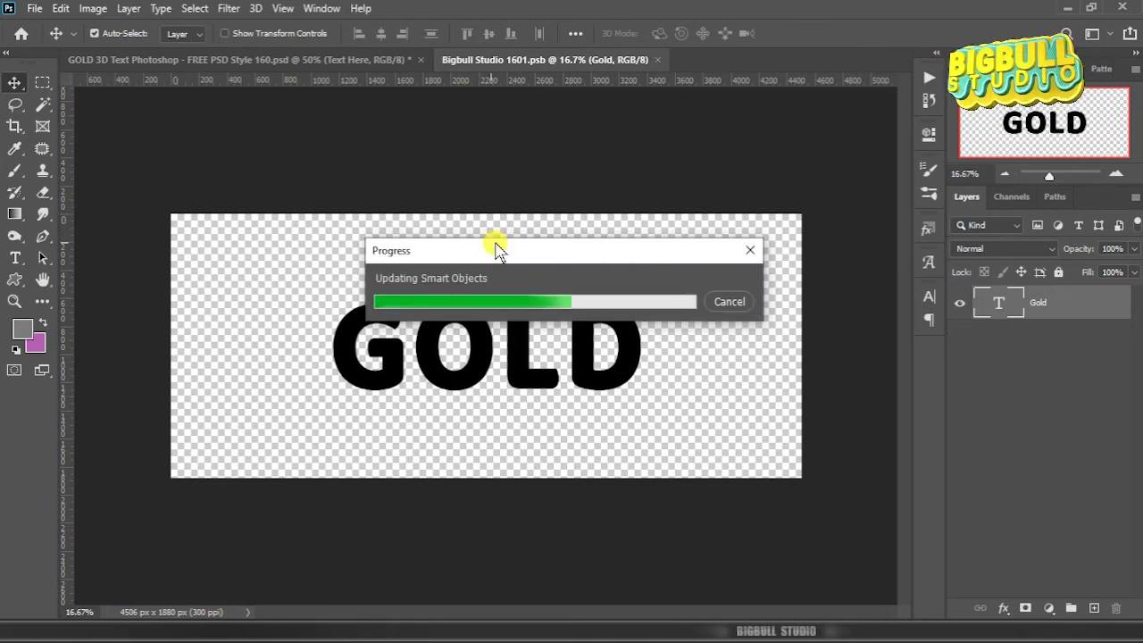
key("ctrl+w")
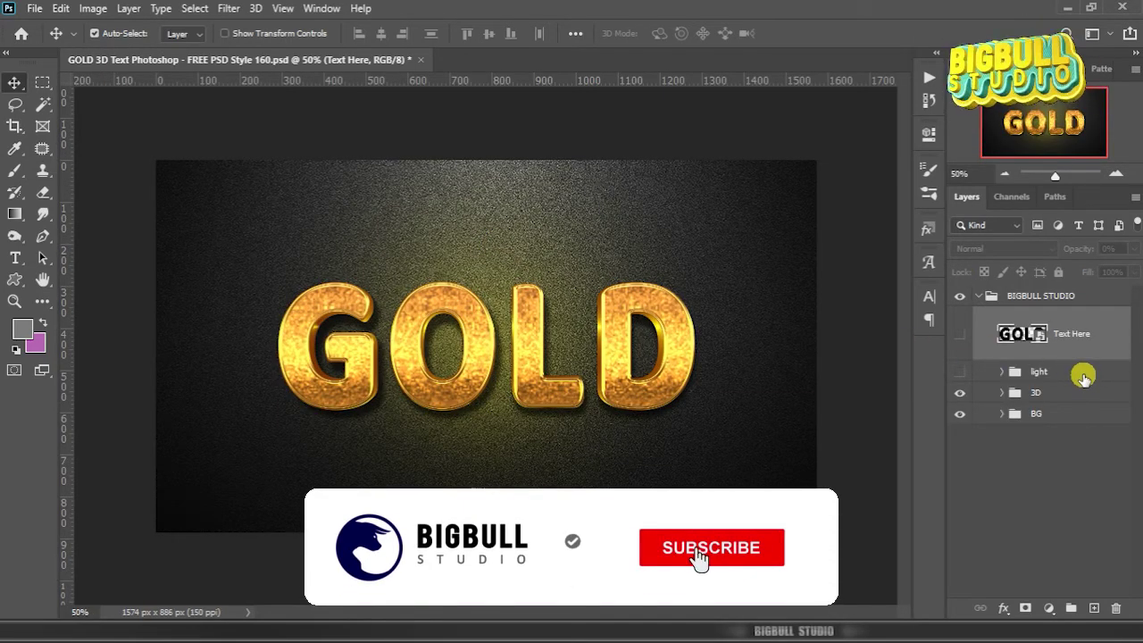
Step: Toggle the light group's visibility on the GOLD artwork and leave its sparkles shown
left_click(1083, 377)
left_click(958, 374)
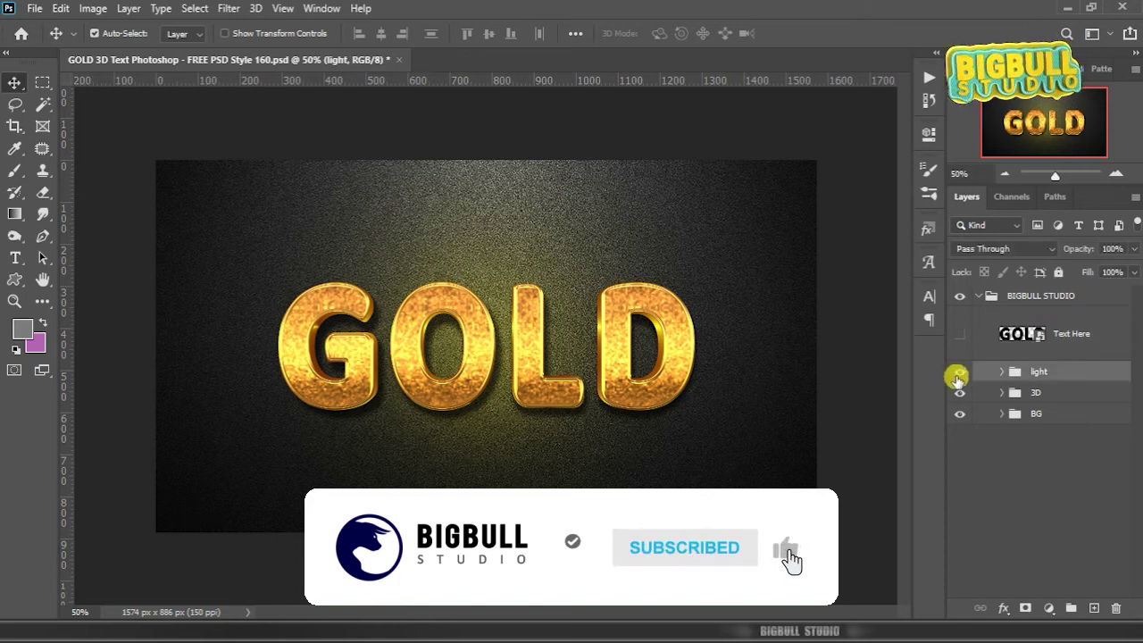
left_click(959, 377)
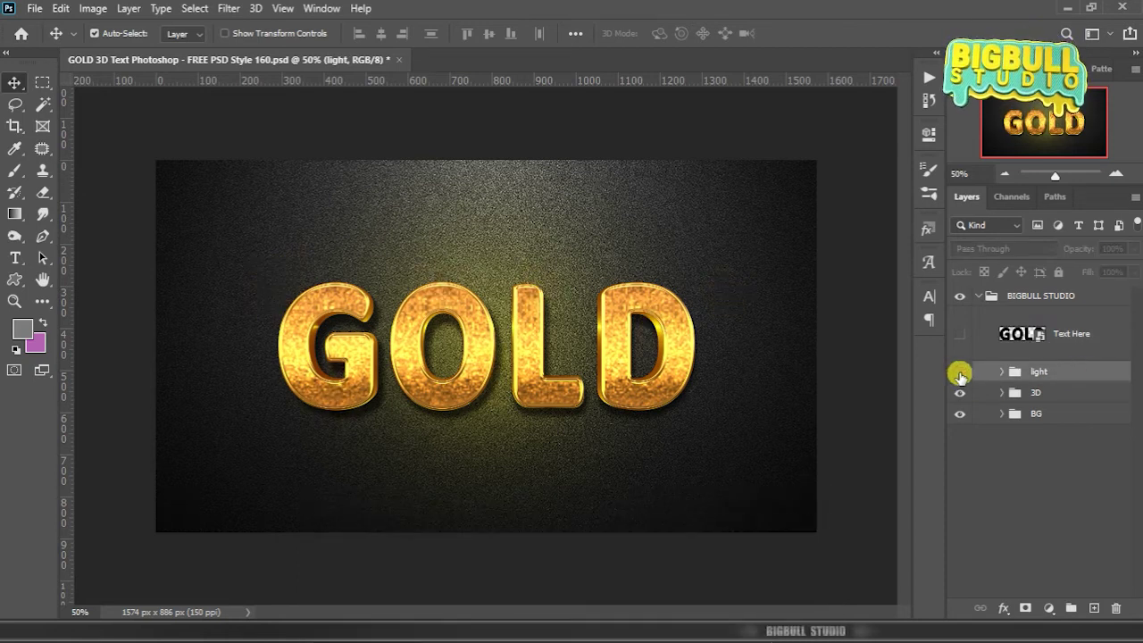
left_click(959, 376)
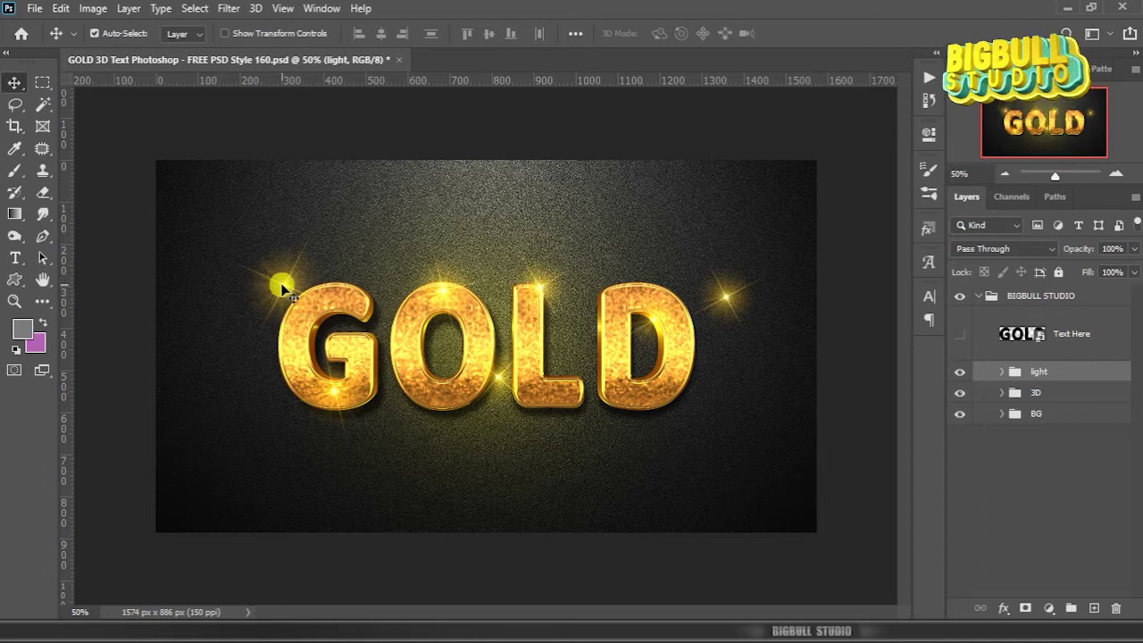
Step: Move two sparkles onto the letter G, one at its upper tip and one on its outer left edge
left_click_drag(281, 288, 390, 281)
left_click(337, 401)
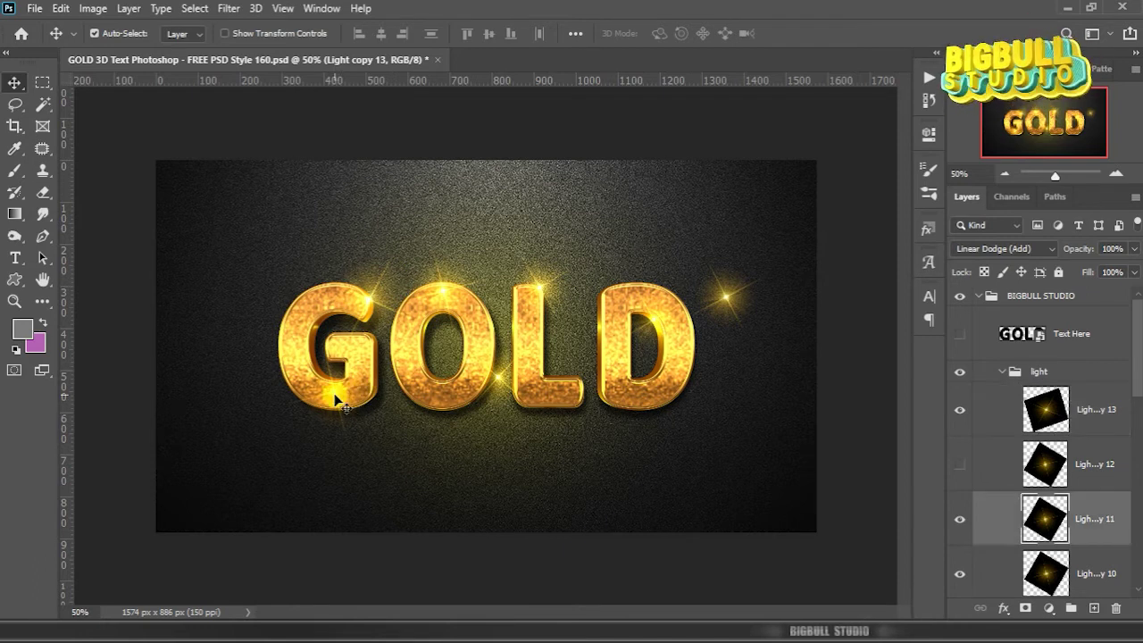
left_click_drag(337, 401, 276, 336)
Step: Nudge the sparkle at the top of the O onto its edge and move the one beside it to the L's lower-right end
left_click(498, 385)
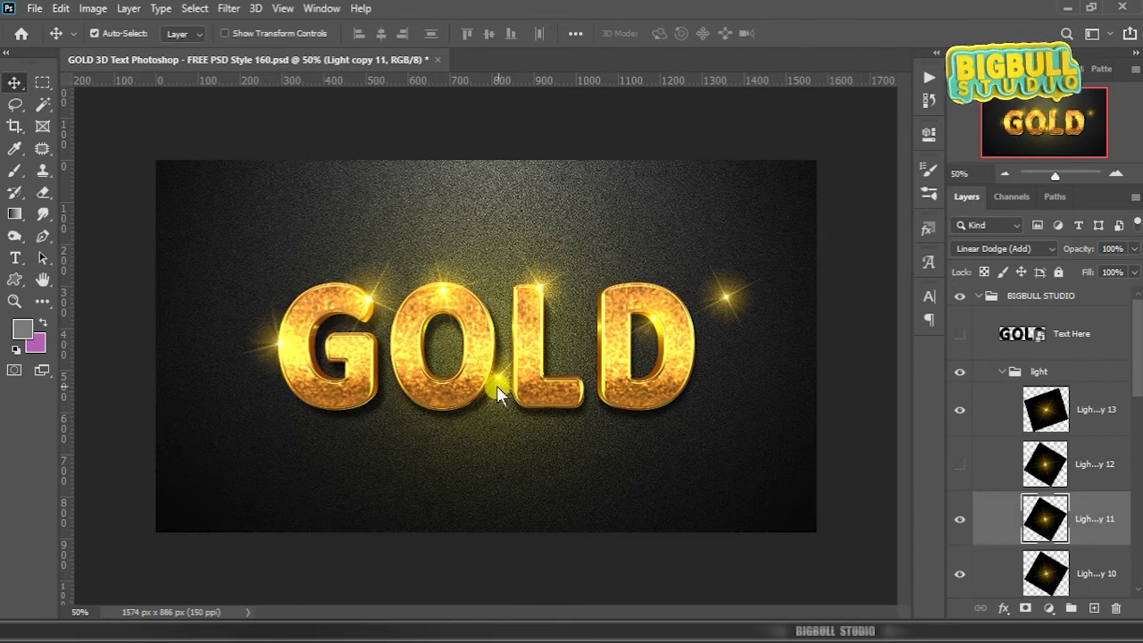
left_click(445, 291)
left_click_drag(443, 290, 446, 294)
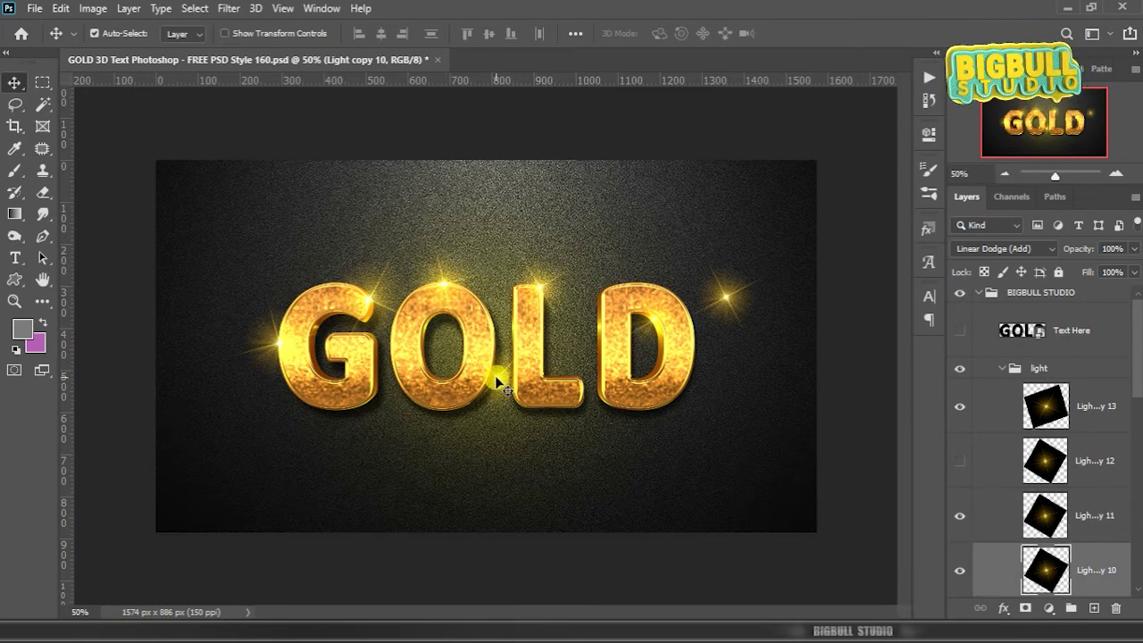
left_click_drag(498, 383, 582, 389)
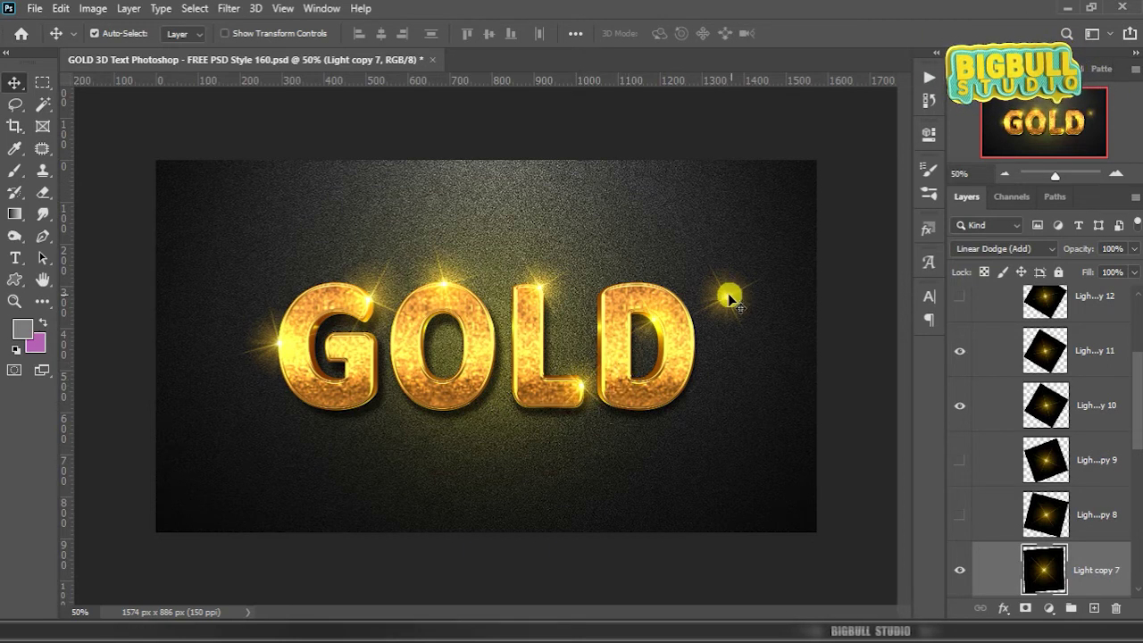
Step: Place sparkles on the D's upper-left corner and outer right edge, and move the O's top sparkle to its inner right edge
left_click_drag(729, 300, 563, 323)
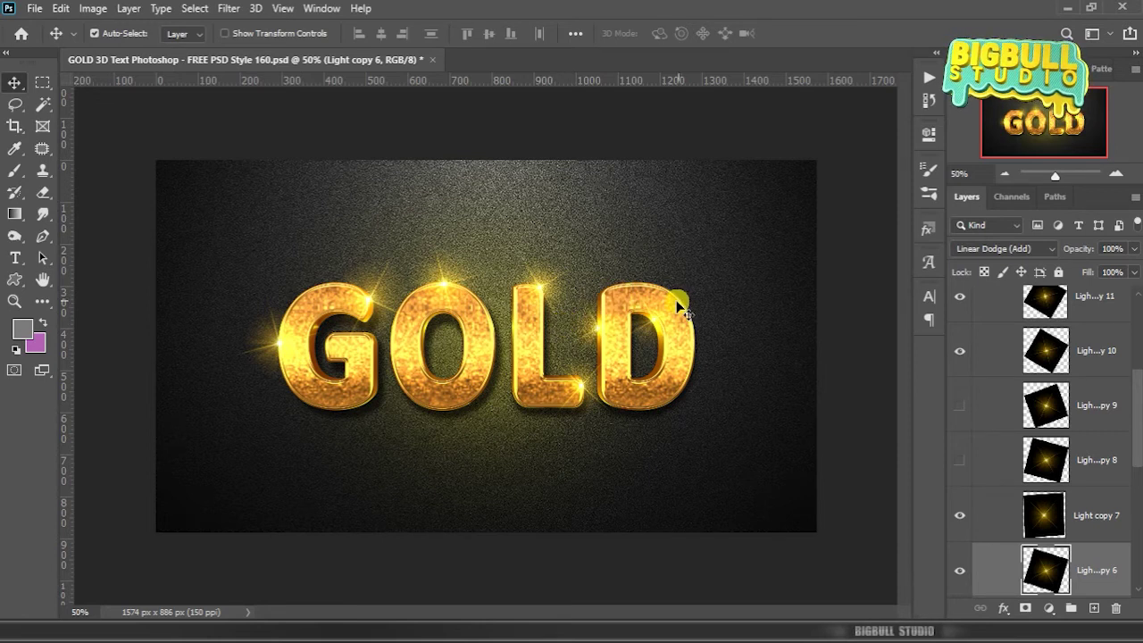
left_click_drag(684, 318, 714, 320)
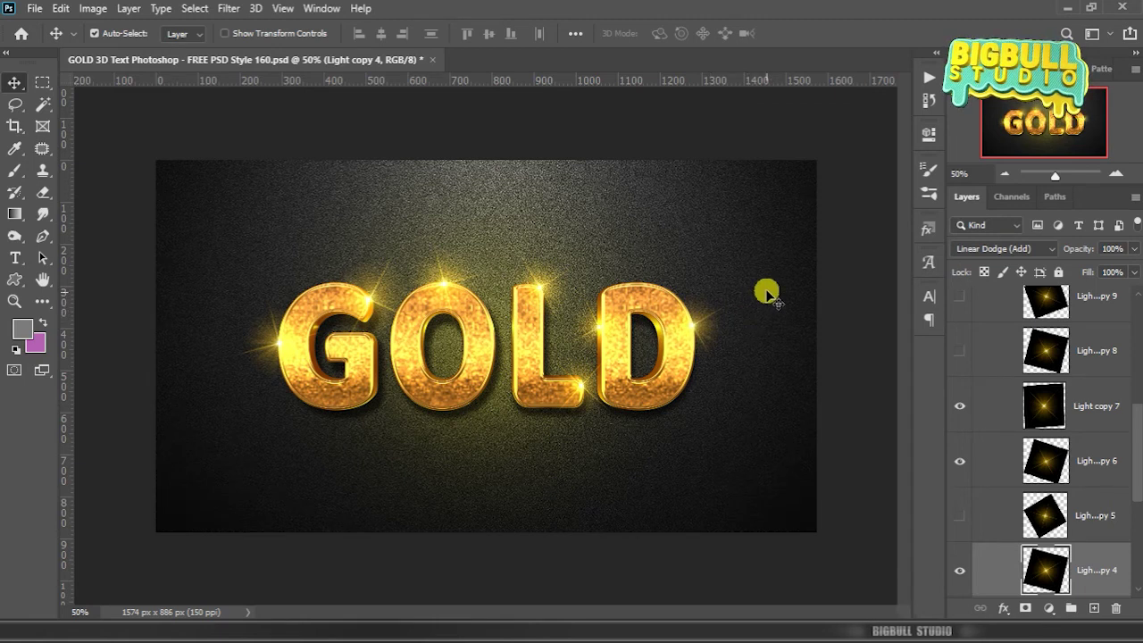
left_click_drag(595, 332, 598, 301)
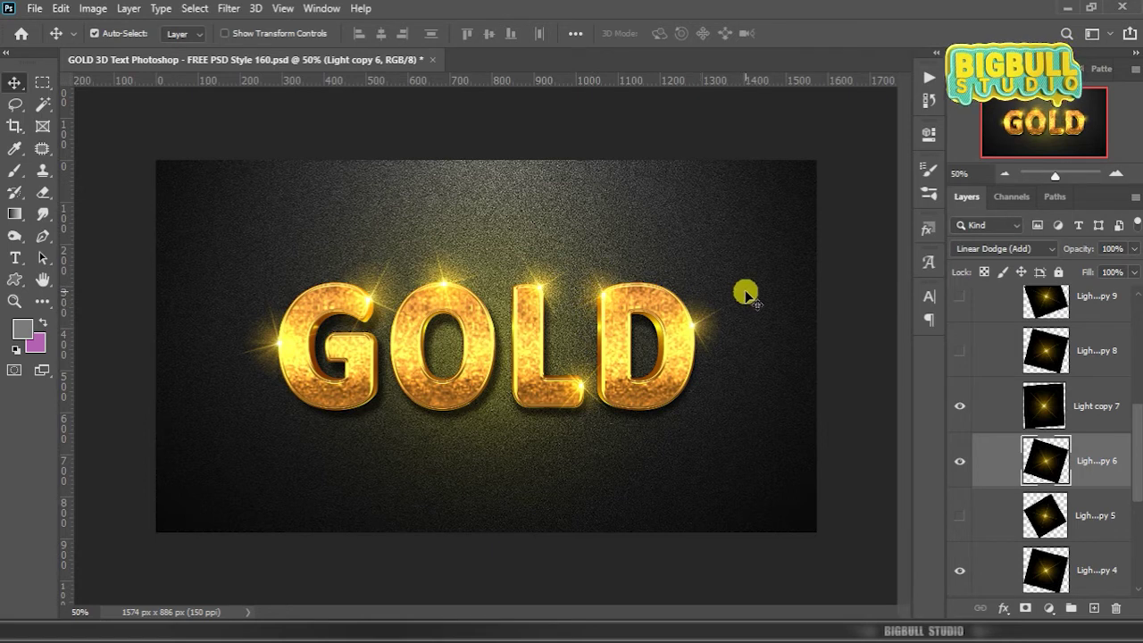
left_click(702, 332)
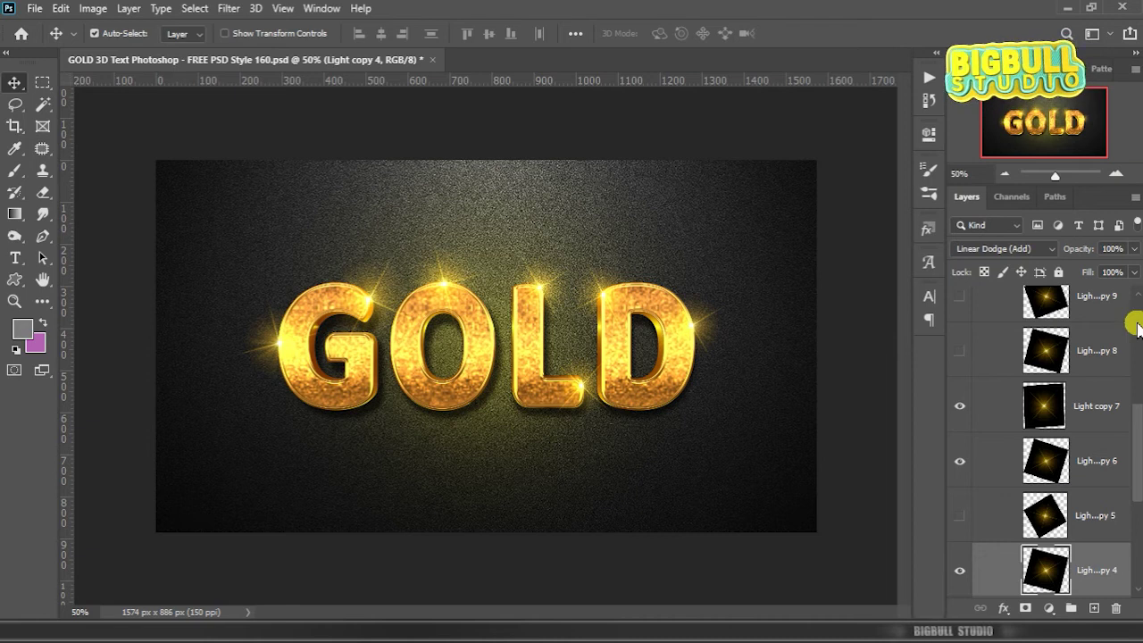
left_click_drag(447, 287, 465, 348)
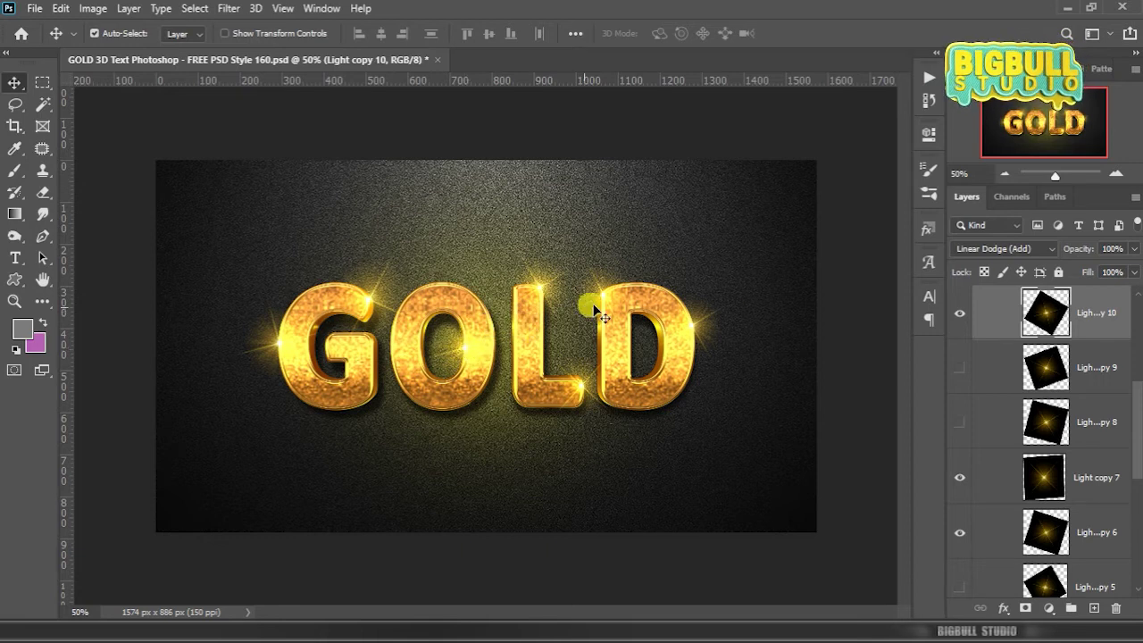
Step: Collapse the light group and the BIGBULL STUDIO group, and deselect all layers
scroll(1020, 425, "up", 5)
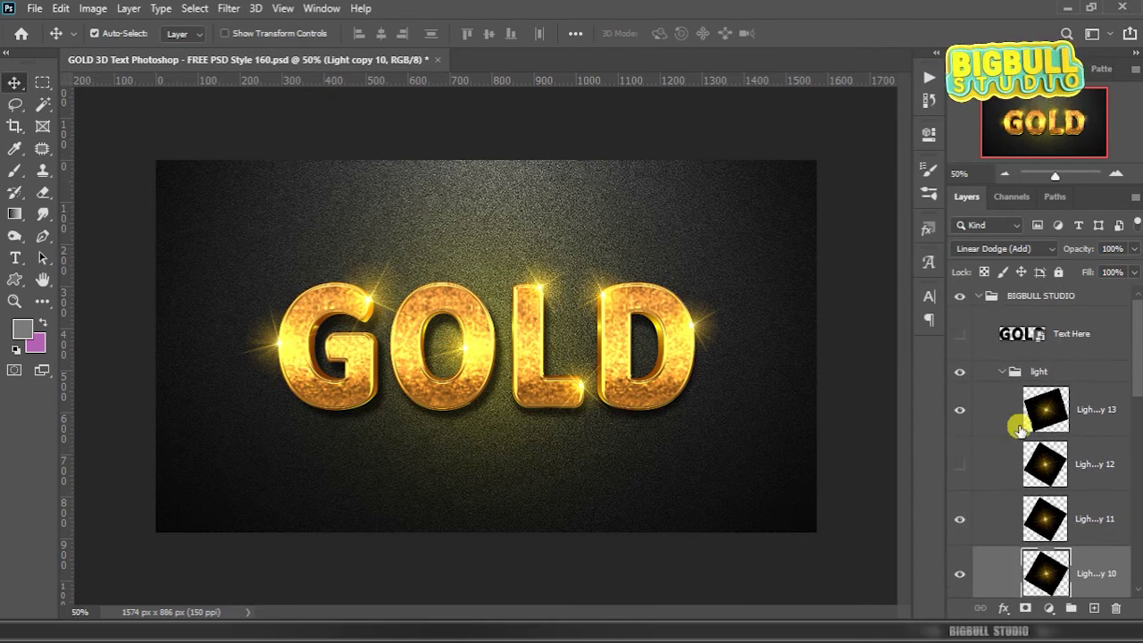
left_click(1002, 373)
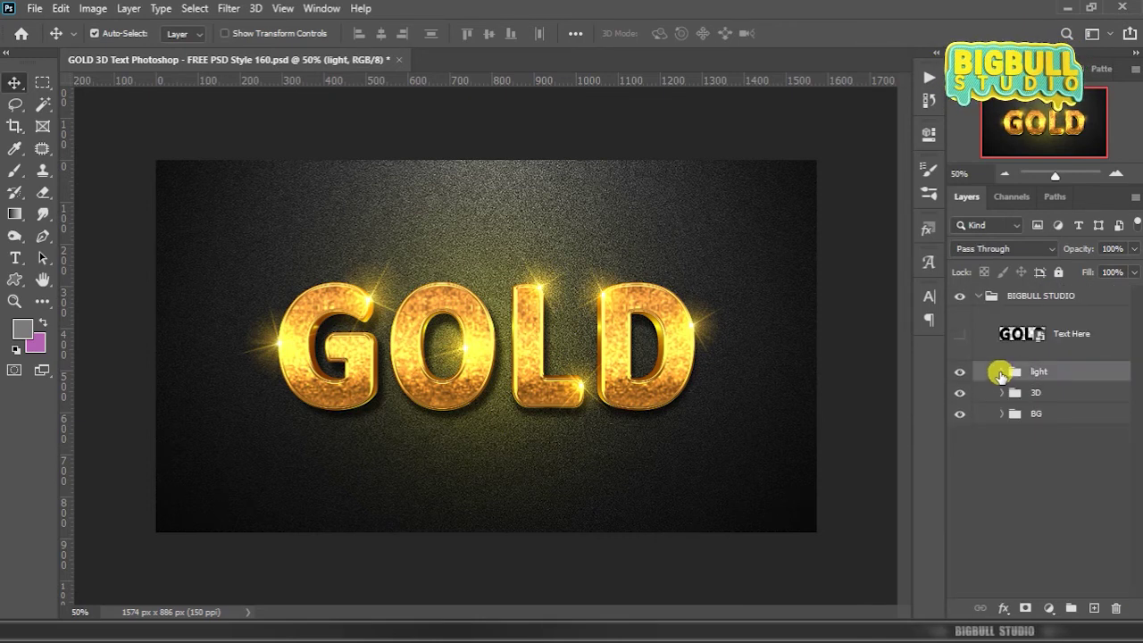
left_click(979, 297)
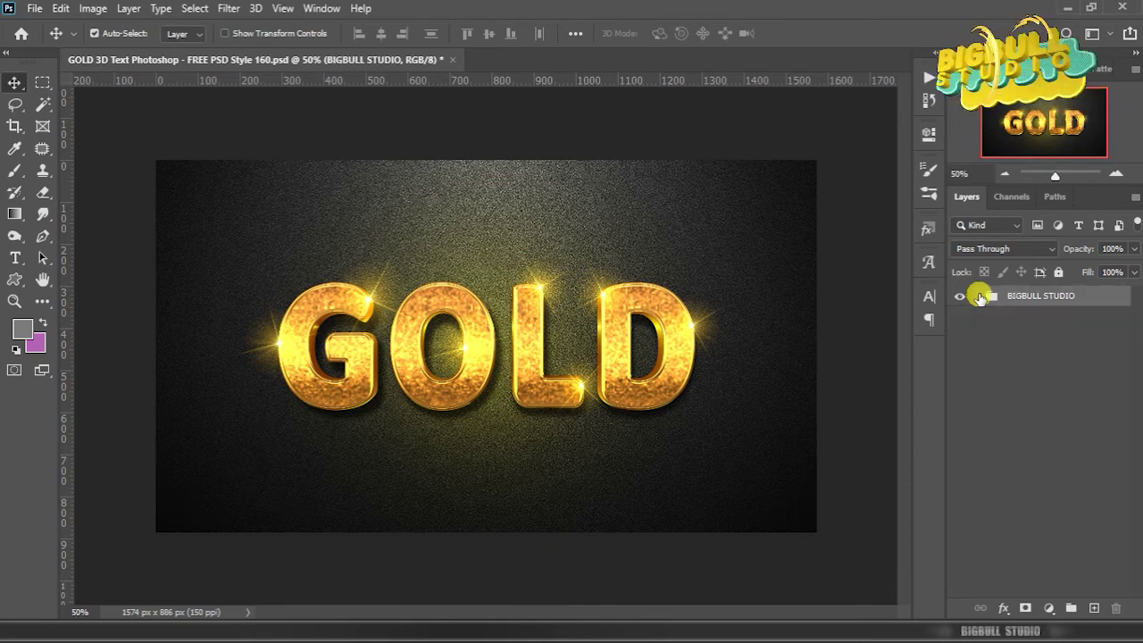
left_click(1036, 368)
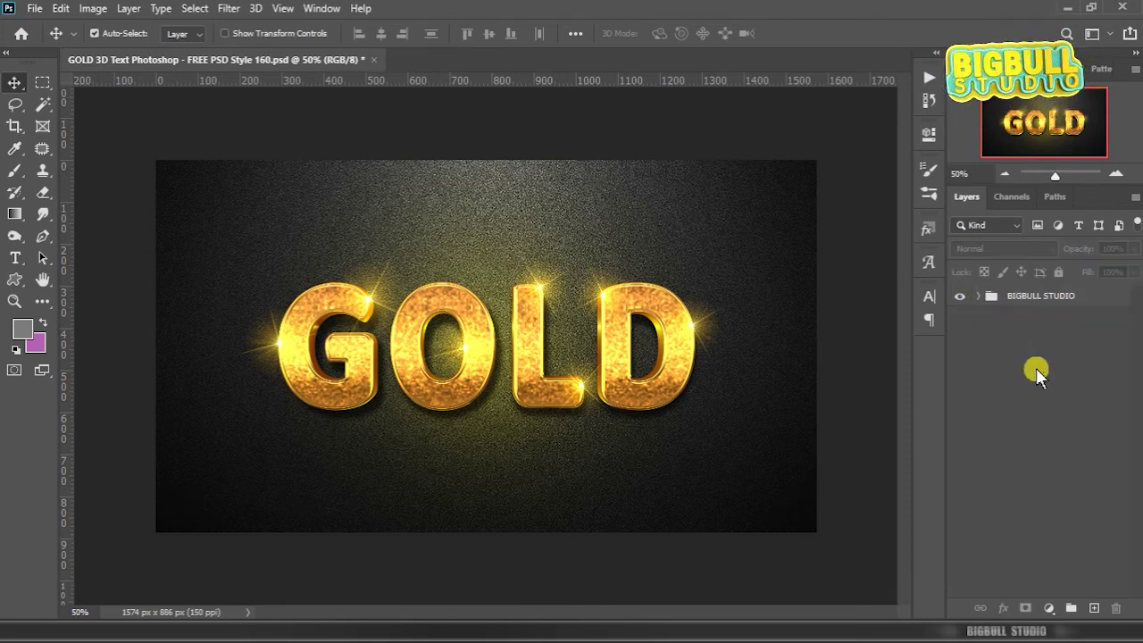